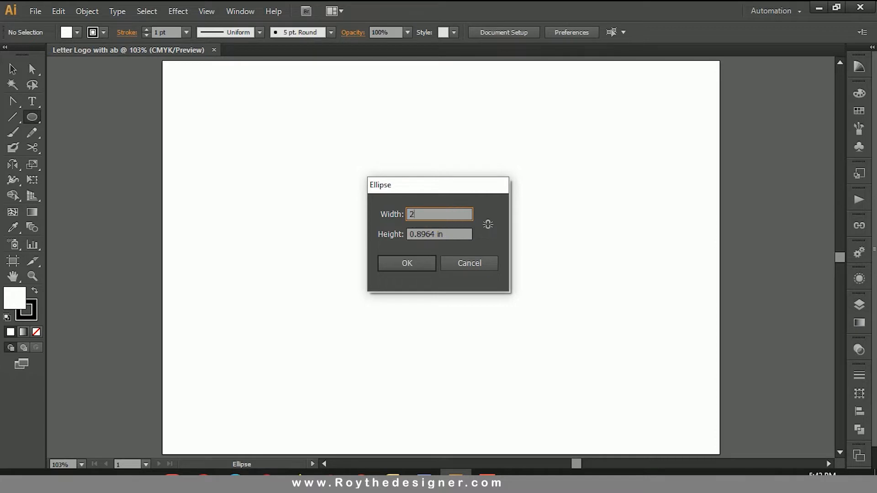
Create a circle 2 in wide and 2 in high and move it near the middle of the artboard
key("Tab")
left_click(422, 261)
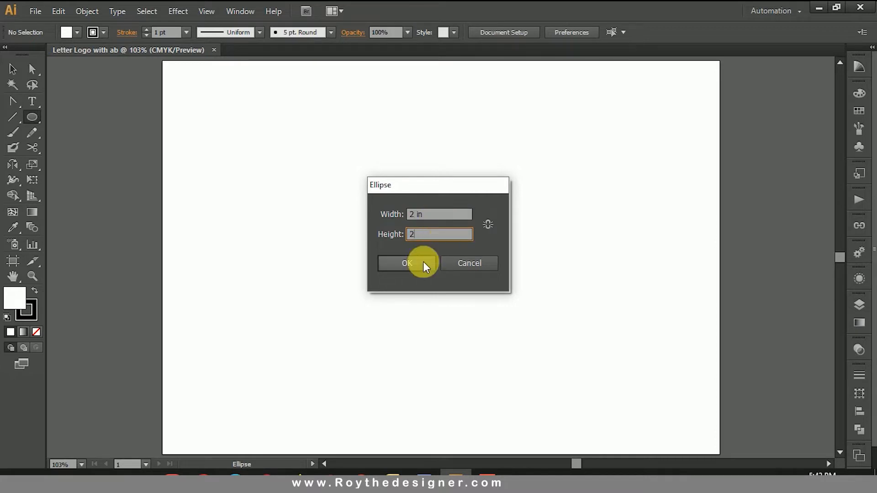
left_click(11, 70)
left_click_drag(465, 261, 421, 244)
left_click(442, 169)
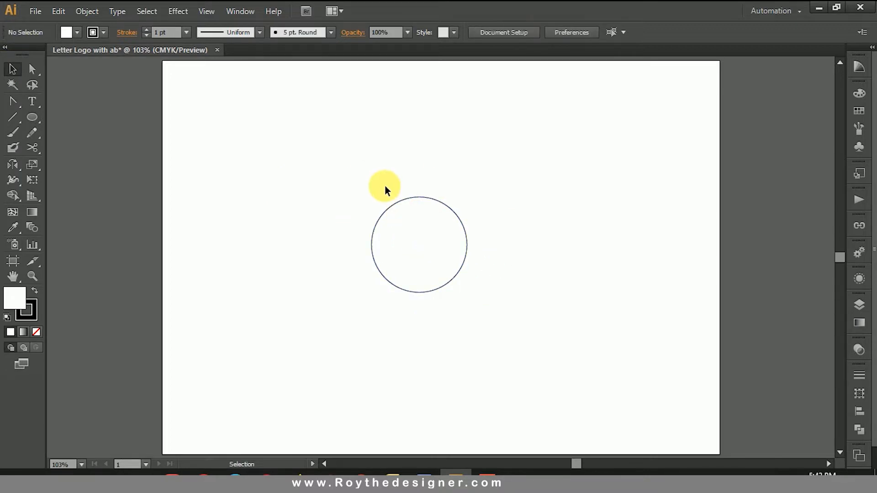
Remove the circle's white fill, keeping only its black stroke
left_click(435, 241)
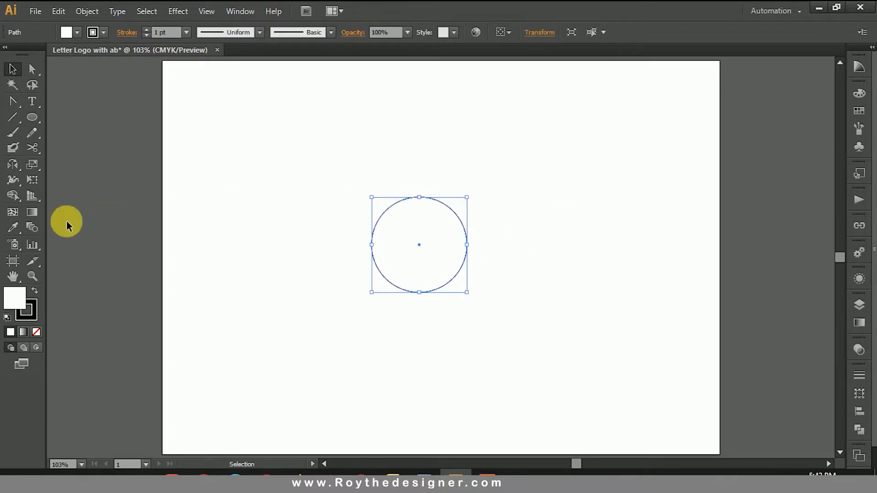
left_click(31, 300)
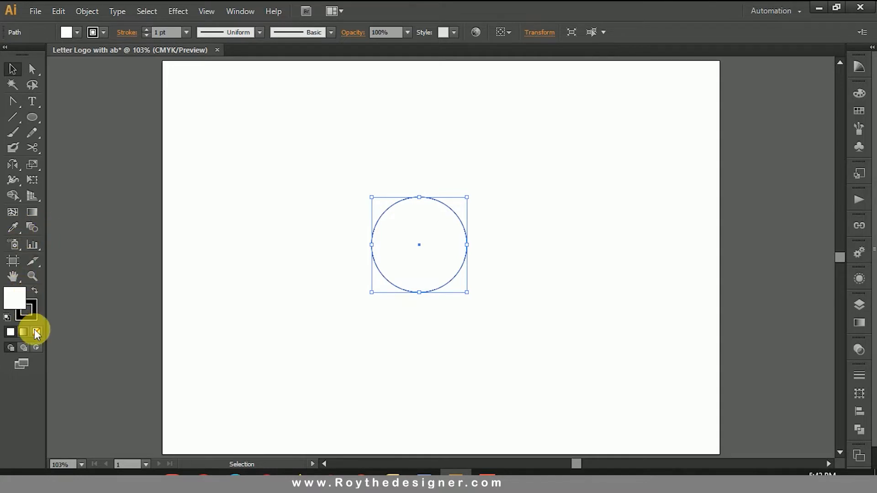
left_click(342, 181)
Try stroke weights of 10 pt and 15 pt on the circle
key("ctrl+space")
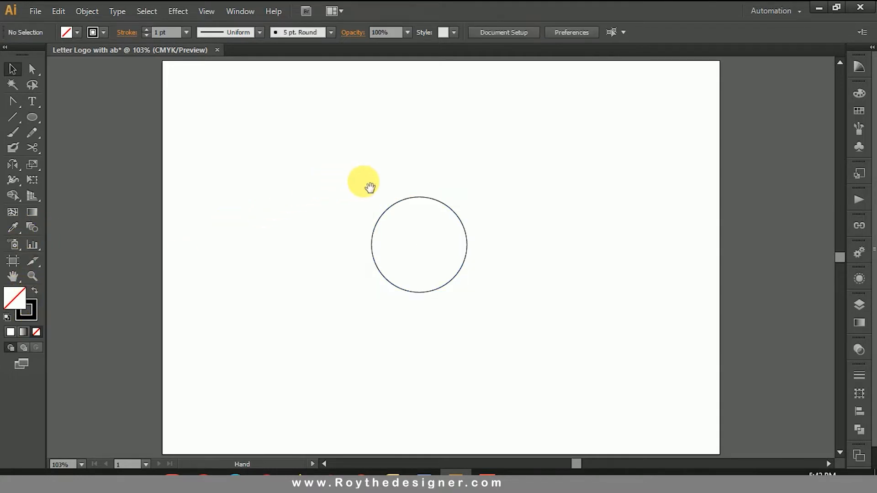
left_click_drag(322, 172, 525, 329)
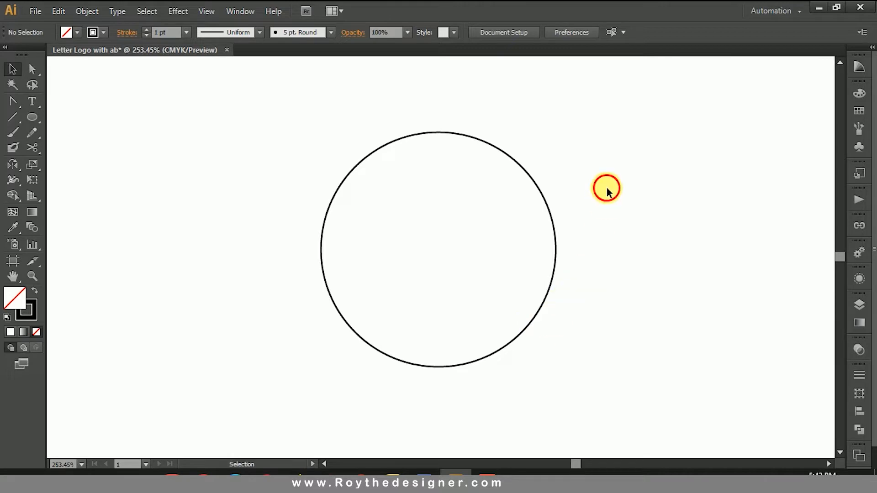
left_click(555, 235)
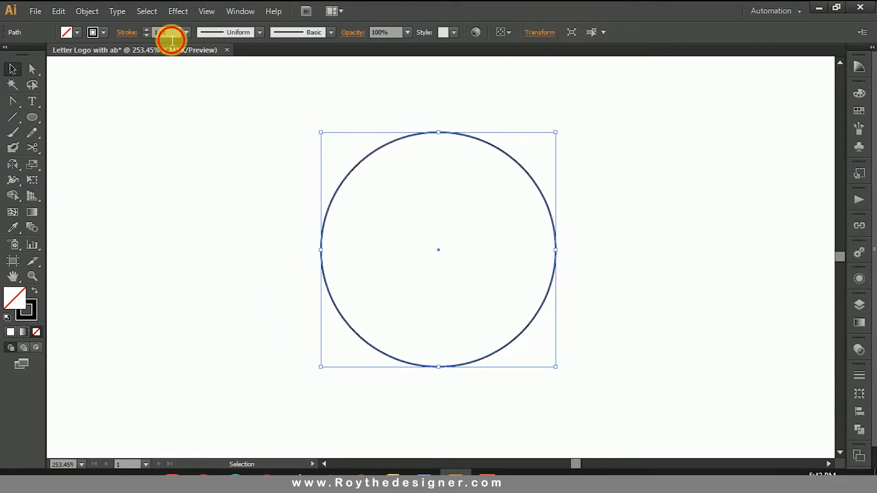
left_click_drag(172, 37, 145, 36)
type("10")
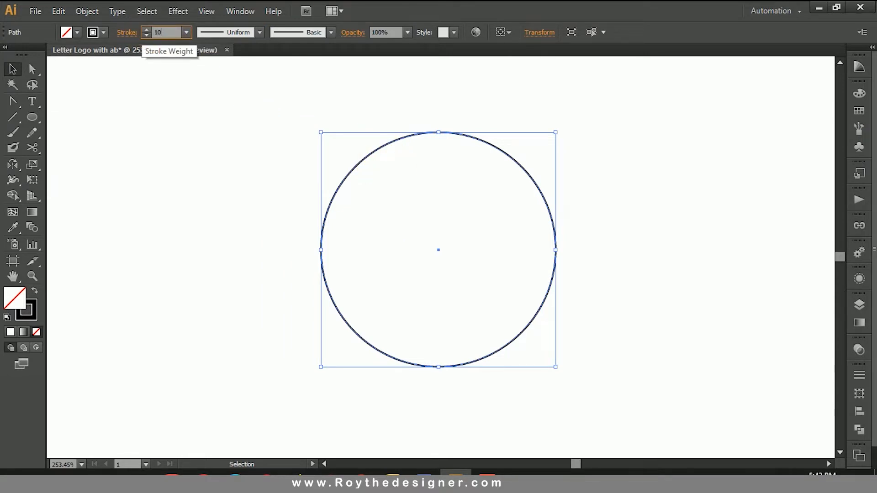
key("Return")
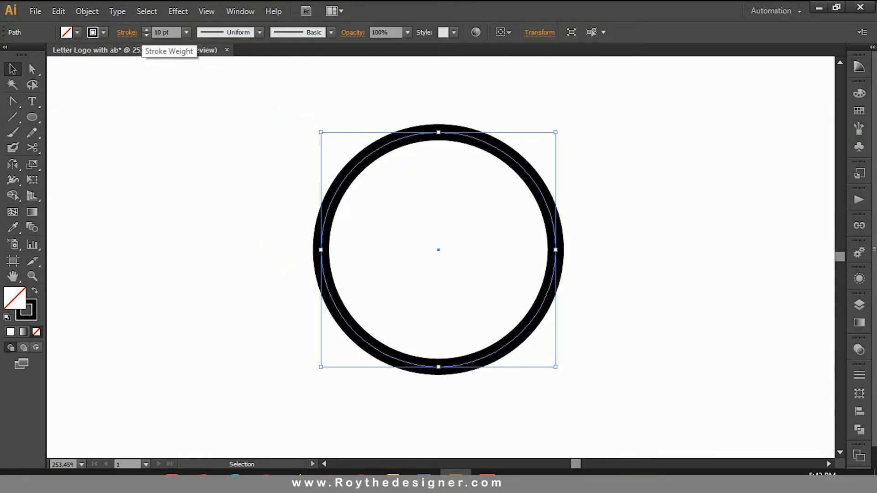
left_click_drag(179, 32, 147, 33)
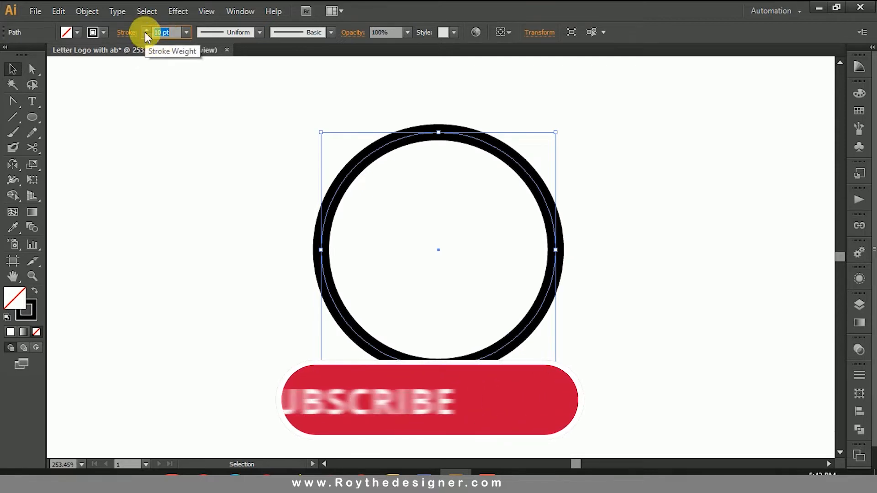
type("15")
key("Return")
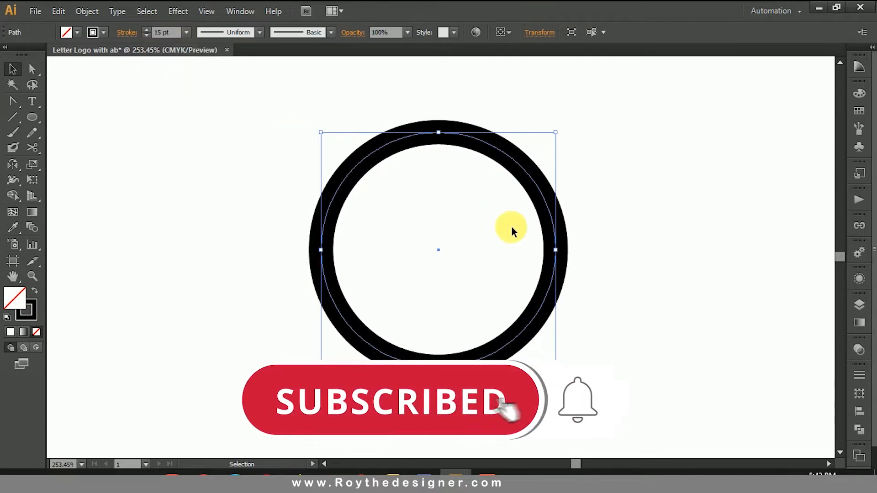
left_click(657, 210)
left_click(537, 235, "ctrl+alt")
left_click_drag(557, 224, 565, 211)
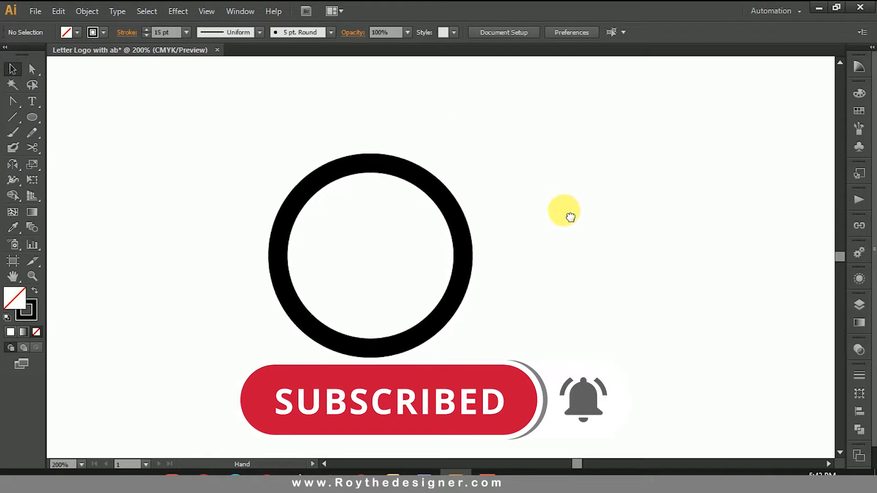
Increase the circle's stroke weight to 20 pt
left_click(469, 208)
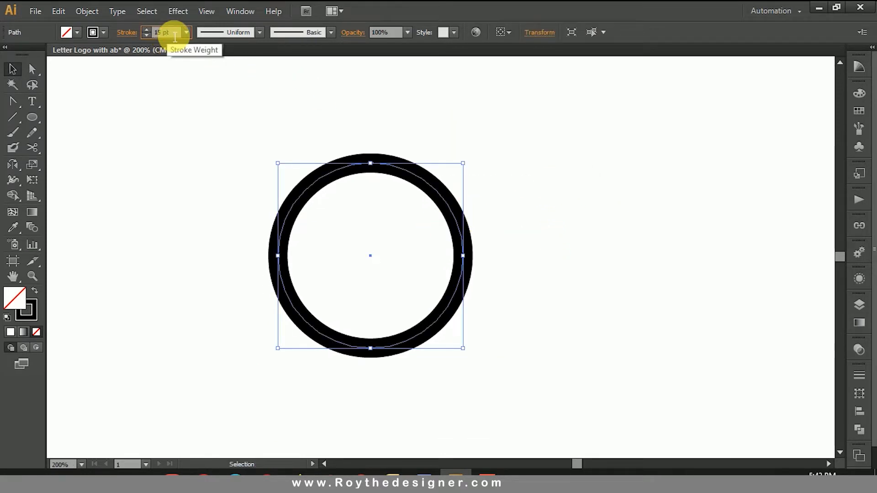
scroll(175, 37, "up", 5)
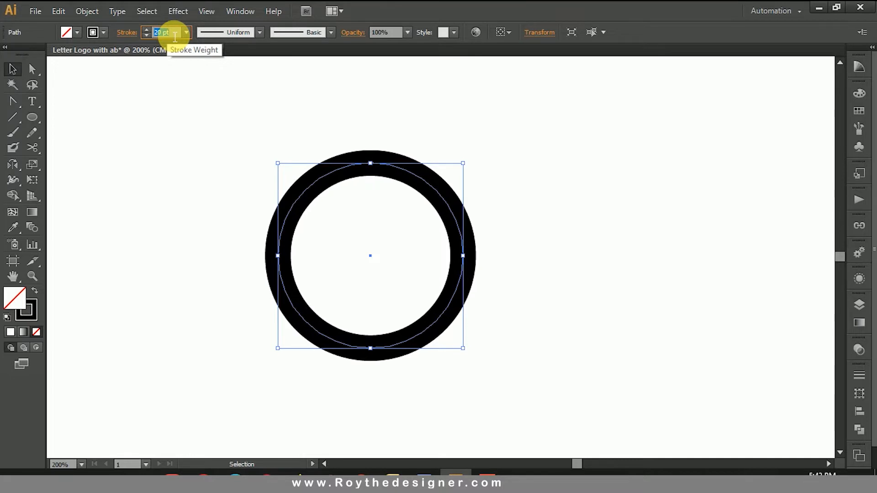
left_click_drag(527, 190, 427, 257)
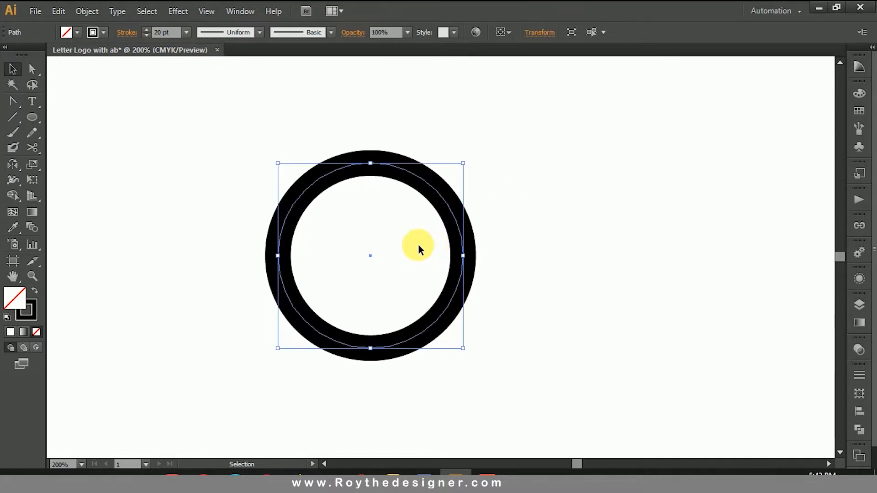
Cut the circle's path with the Scissors tool at its right anchor point and slightly to the right of its bottom anchor point
left_click(36, 152)
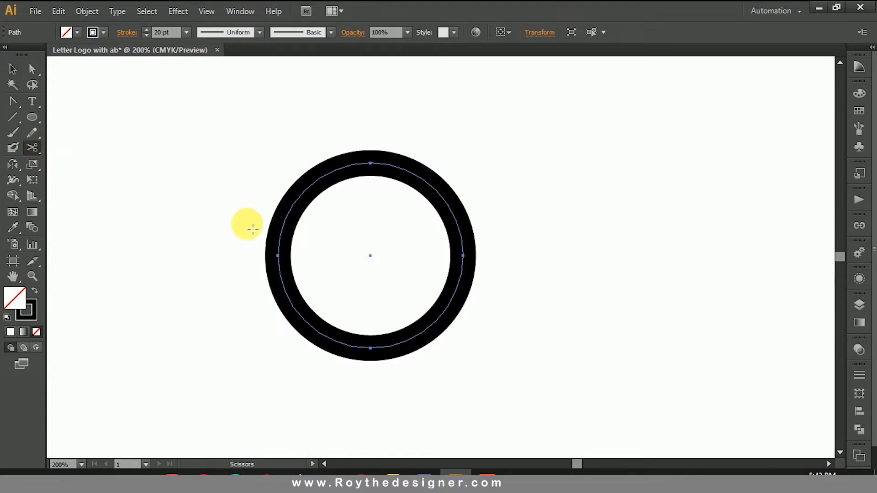
left_click(467, 261)
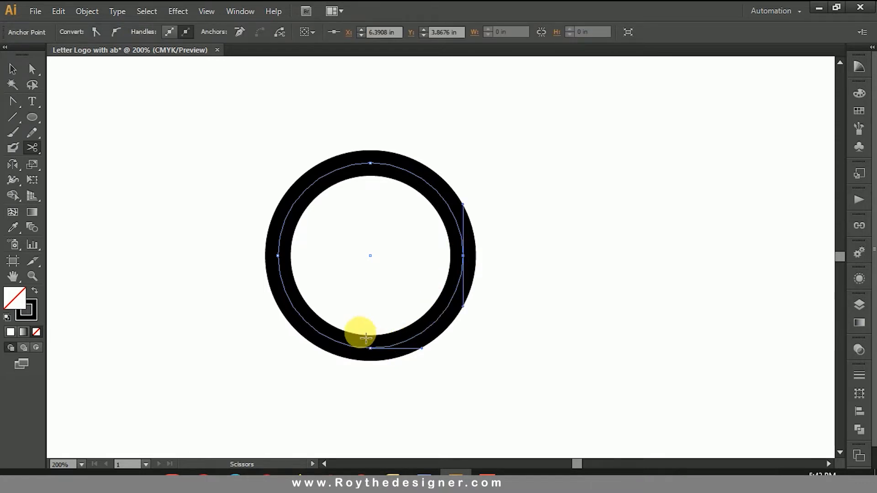
key("ctrl+space")
left_click_drag(276, 300, 462, 386)
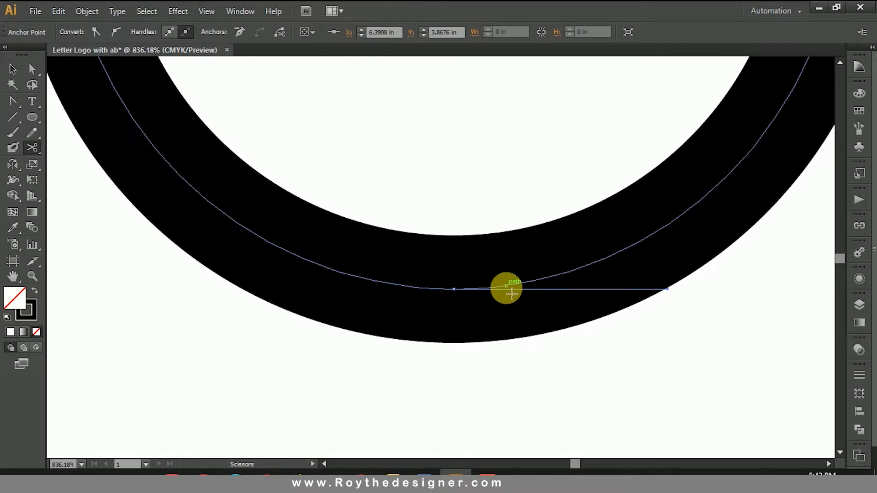
Cut the circle's path with the Scissors tool exactly at its bottom anchor point
key("ctrl+alt+space")
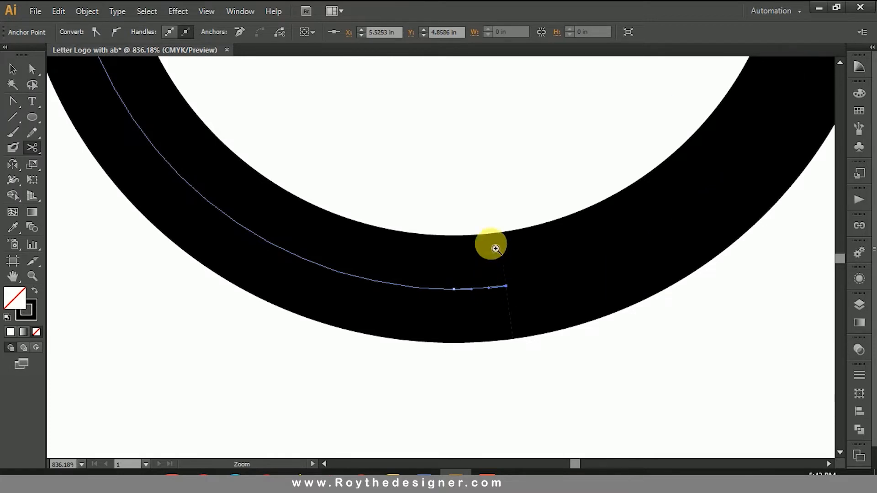
left_click(490, 232, "ctrl+alt")
left_click(561, 275, "ctrl+alt")
left_click(482, 258, "ctrl+alt")
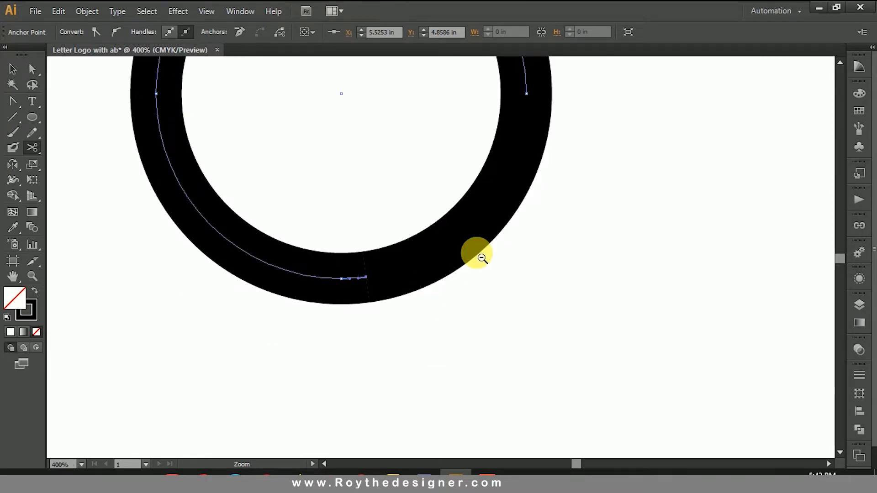
left_click_drag(290, 206, 441, 324)
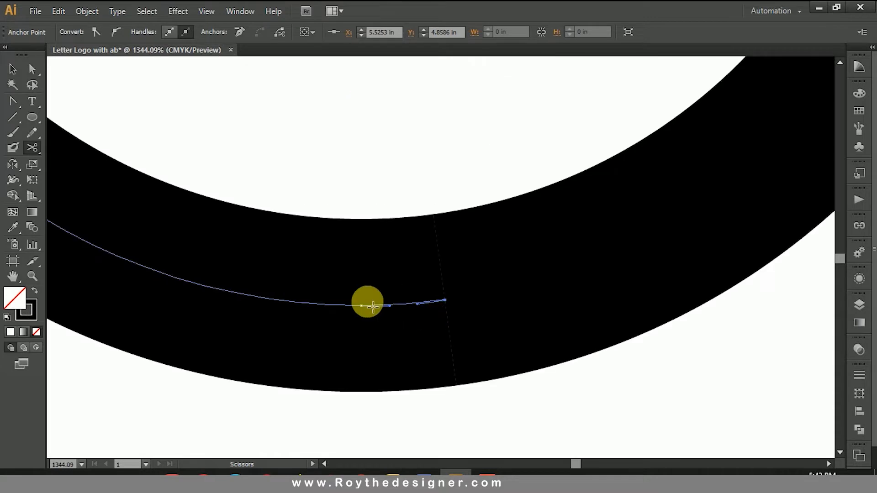
left_click(361, 306)
Delete the circle's lower-right arc and the small leftover piece beside the bottom cut
key("ctrl+alt+space")
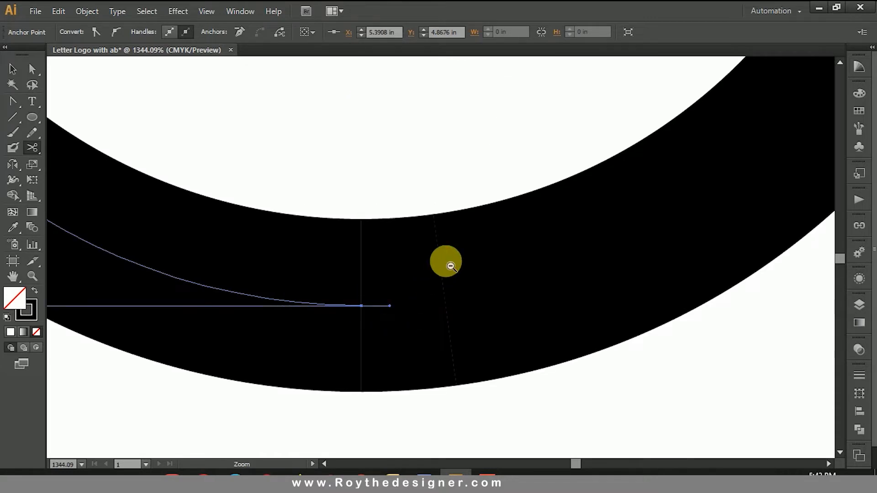
left_click(452, 260, "ctrl+alt")
left_click(479, 260, "ctrl+alt")
left_click(484, 265, "ctrl+alt")
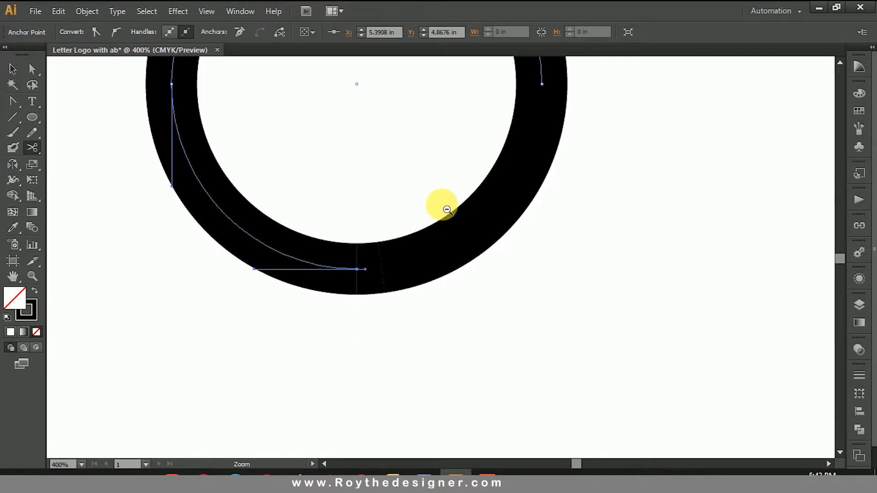
left_click(447, 203, "ctrl+alt")
left_click(12, 69)
left_click_drag(411, 242, 482, 308)
key("Delete")
left_click(390, 310)
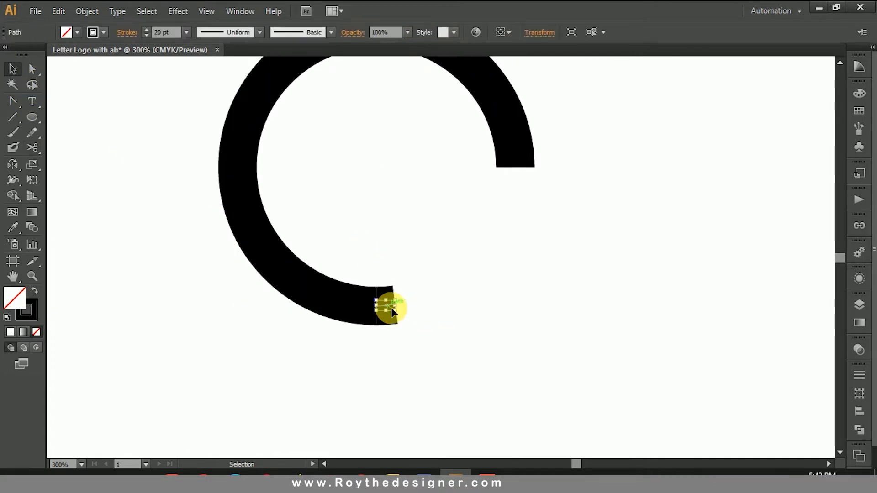
key("Delete")
Extend the arc's right end straight down by about 1.44 in with the Pen tool to form the letter's stem, then deselect it
left_click(462, 256, "ctrl+alt")
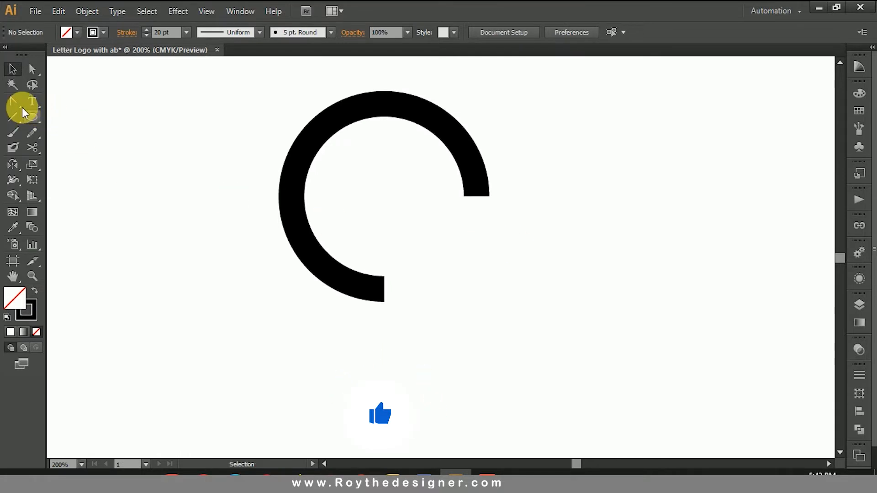
left_click_drag(18, 104, 52, 102)
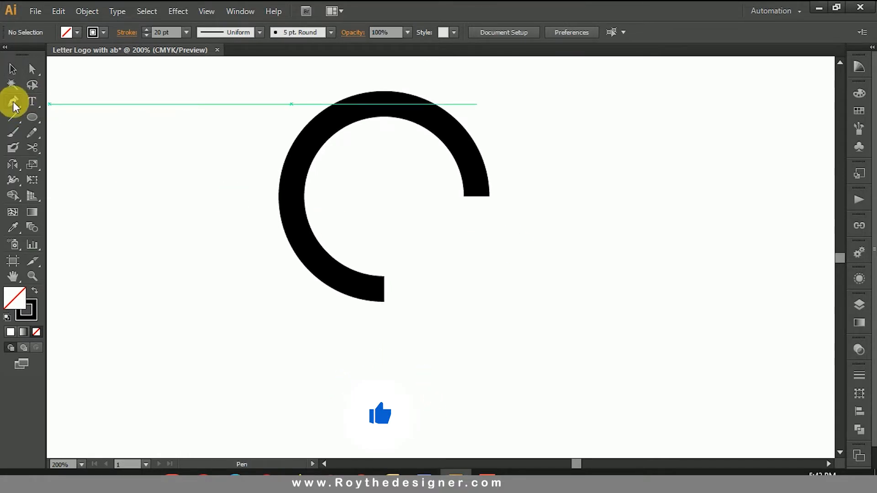
left_click(476, 197)
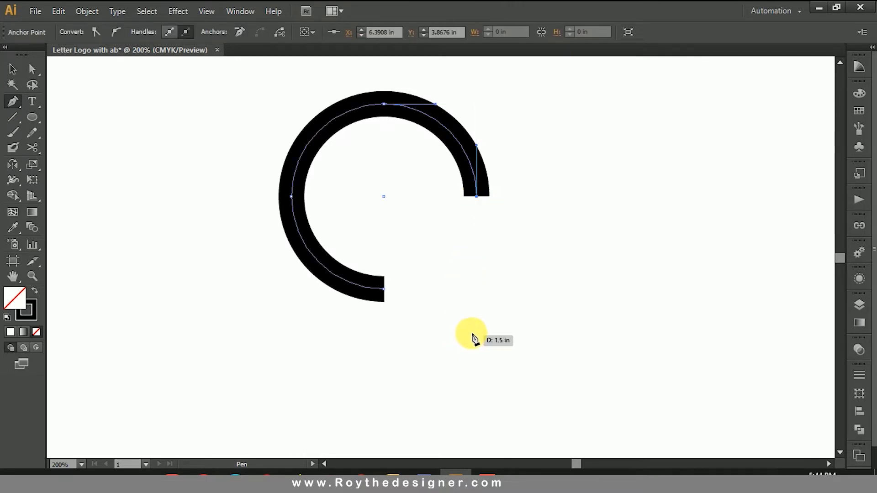
left_click(474, 333)
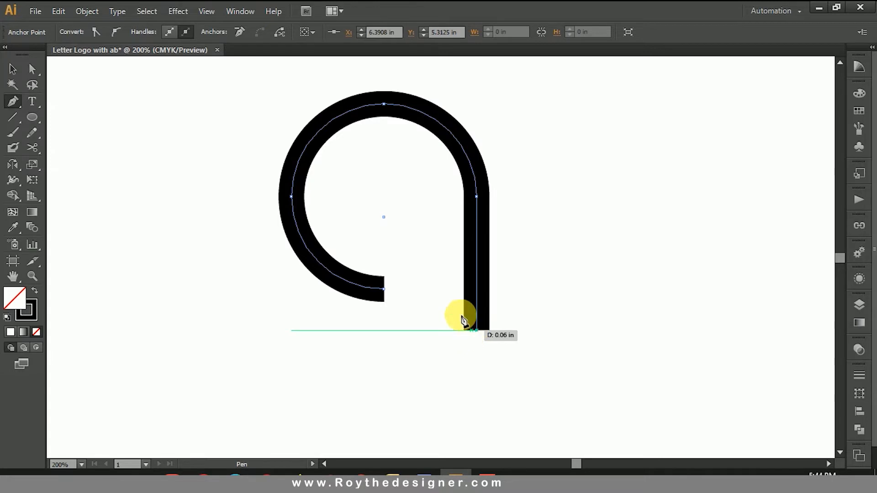
left_click(16, 70)
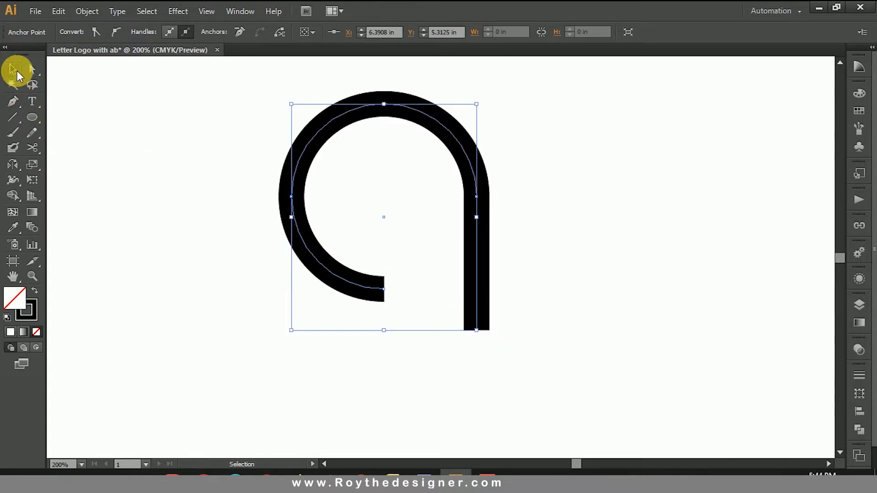
left_click(549, 233)
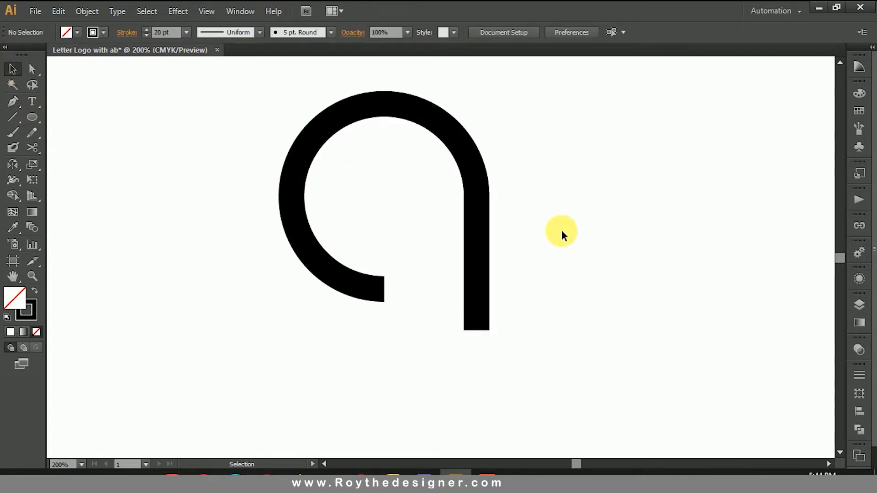
left_click_drag(445, 279, 446, 281)
left_click(428, 263)
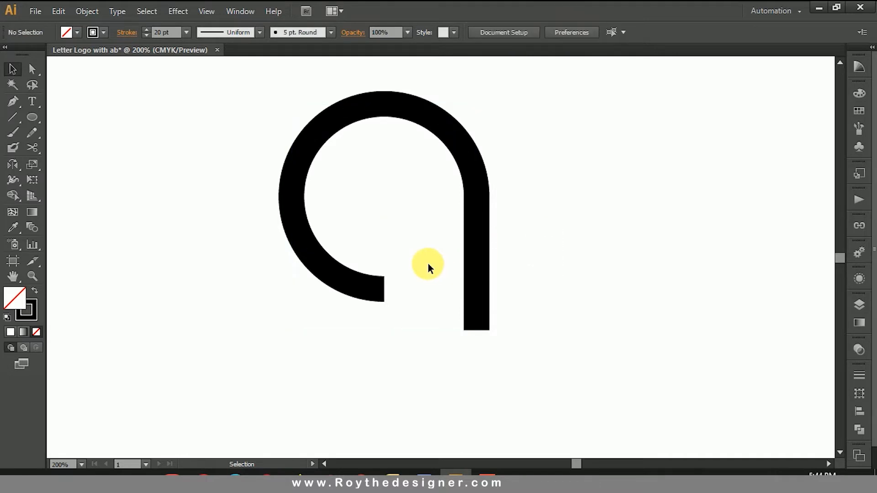
Extend the arc's bottom open end horizontally toward the stem by about 0.07 in with the Pen tool
left_click(19, 107)
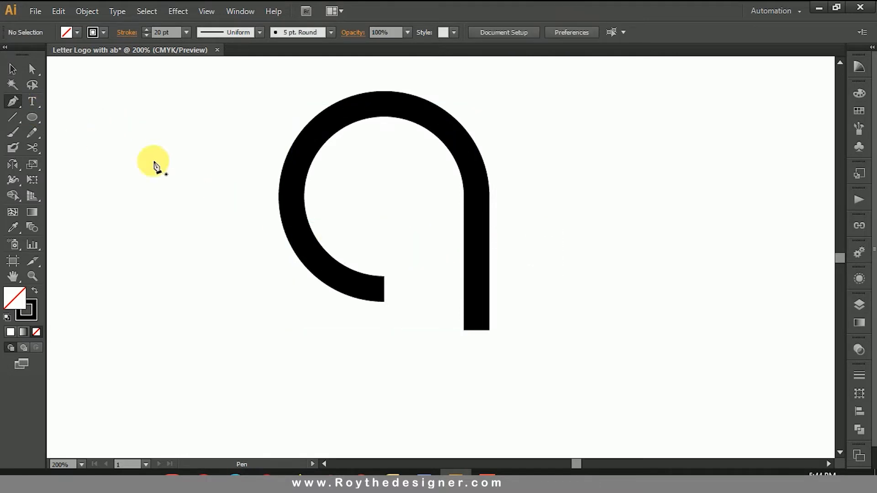
key("ctrl+space")
left_click_drag(246, 194, 415, 325)
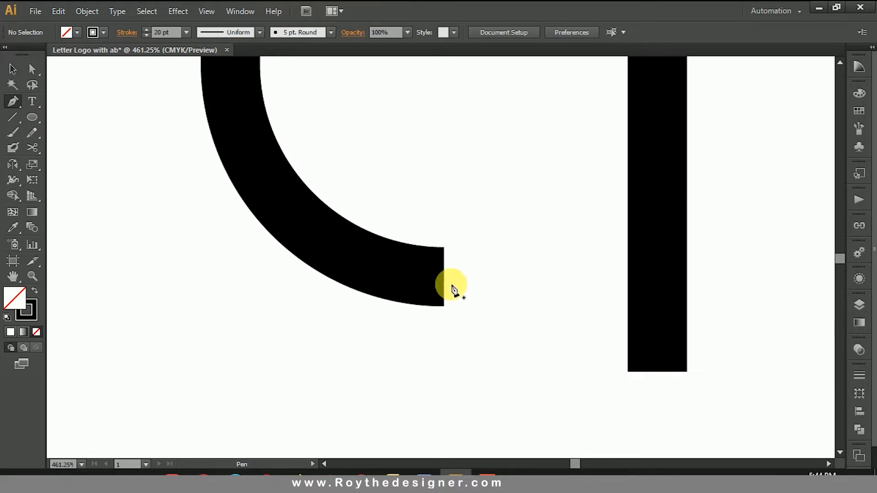
left_click_drag(445, 278, 450, 279)
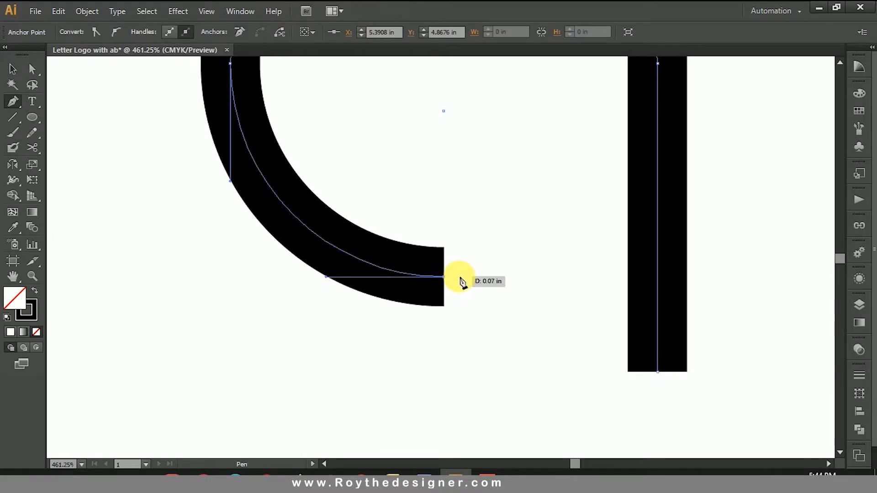
left_click_drag(462, 282, 462, 282)
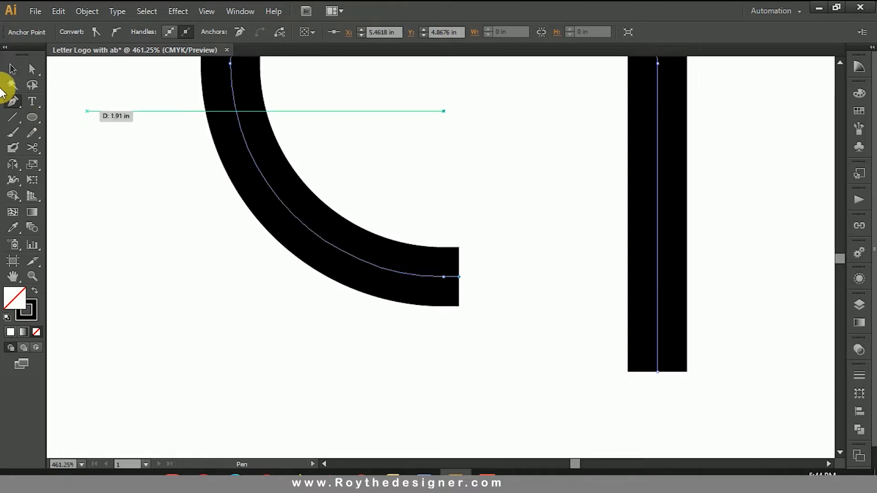
Expand the fill and stroke of the open letter path into a solid filled shape, then deselect it
left_click(12, 68)
left_click(485, 268)
scroll(485, 270, "down", 5, "alt")
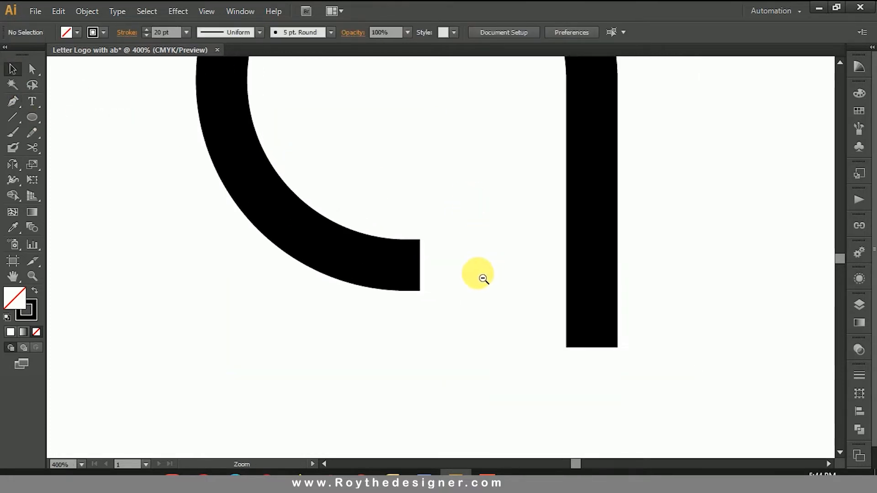
left_click_drag(506, 240, 524, 261)
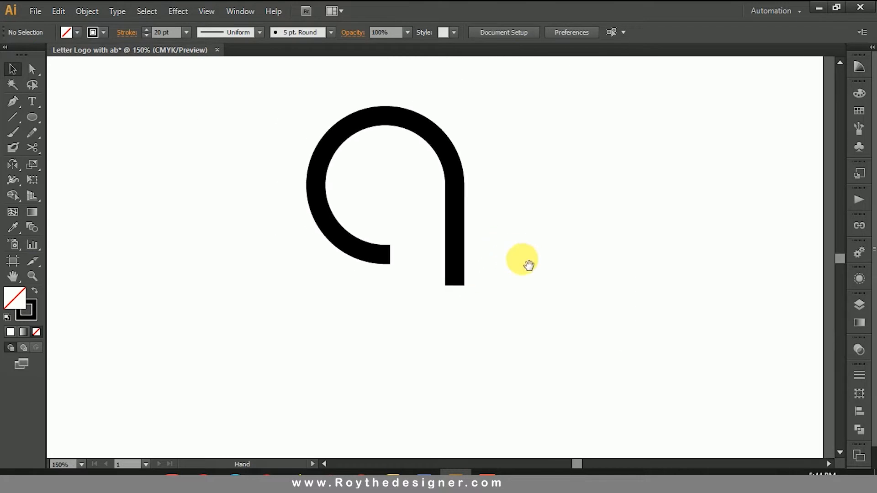
left_click(443, 184)
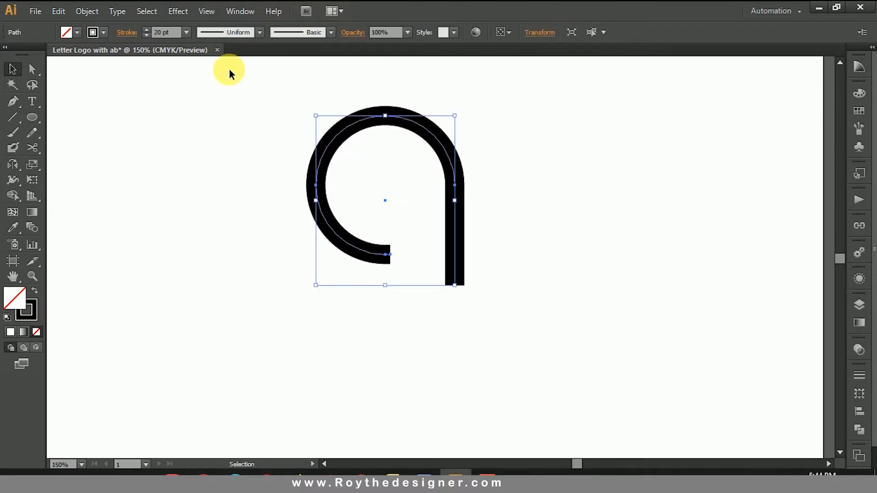
left_click(91, 11)
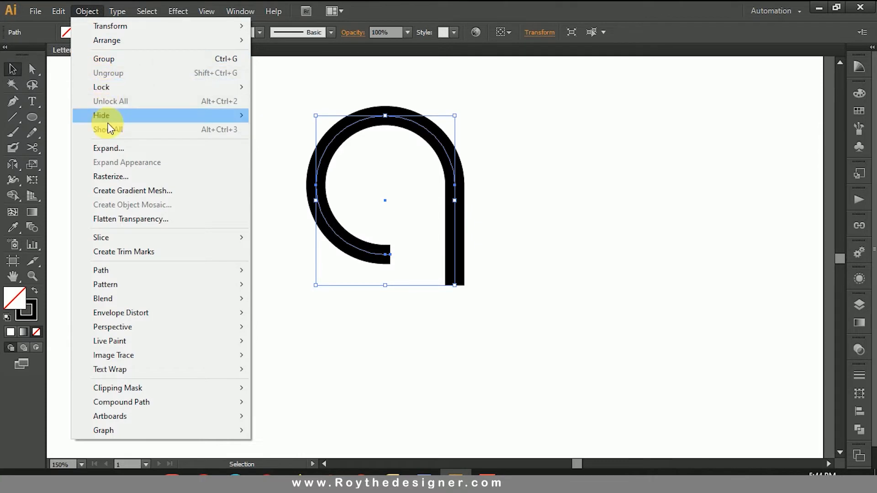
left_click(115, 151)
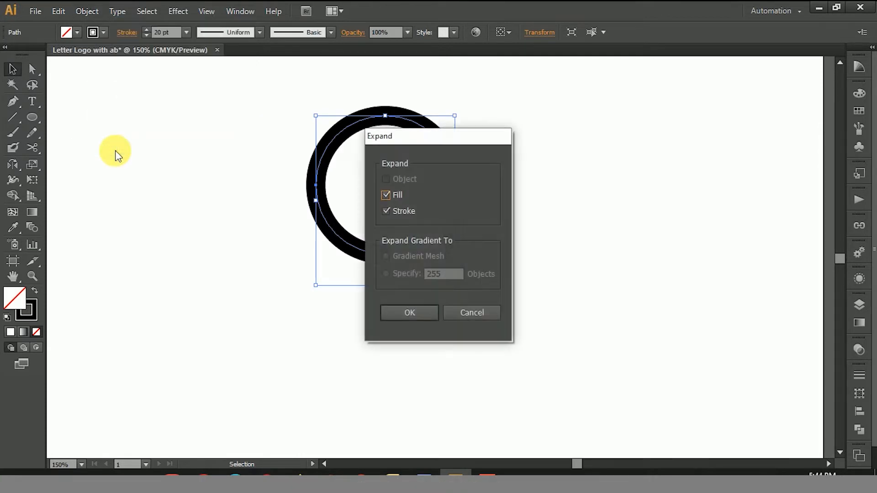
left_click(401, 312)
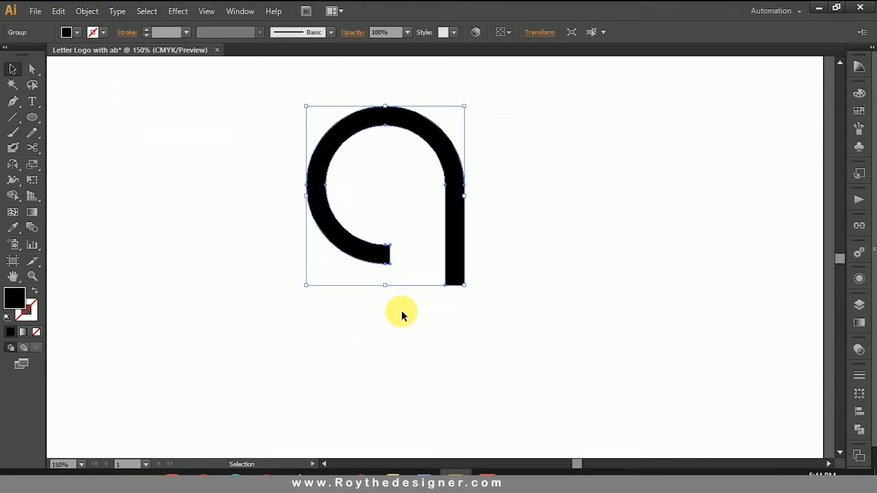
left_click(505, 237)
left_click_drag(509, 233, 435, 280)
left_click(426, 260)
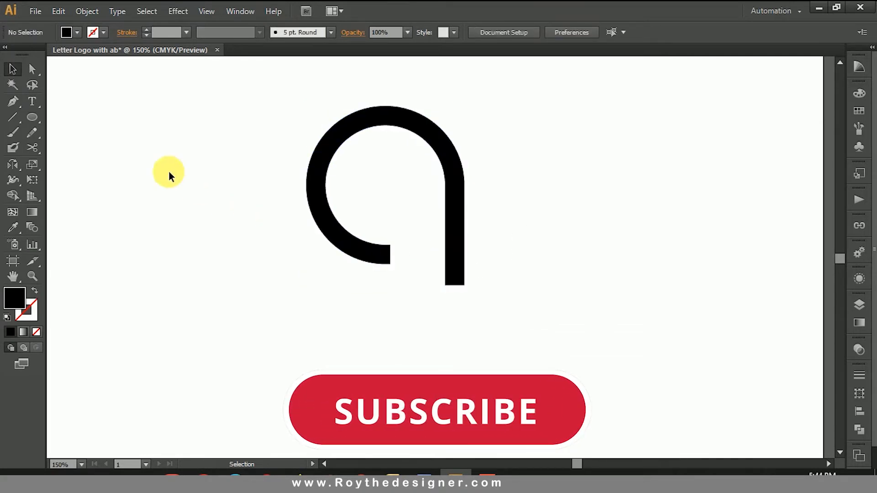
Raise the lower-left anchor point of the letter's stem to Y 5.0591 in so the stem end slants
left_click(29, 71)
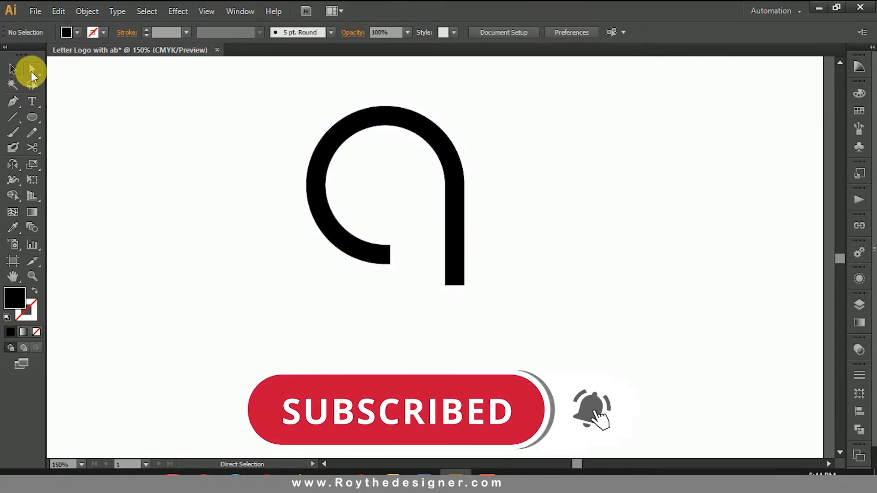
left_click_drag(383, 213, 456, 261)
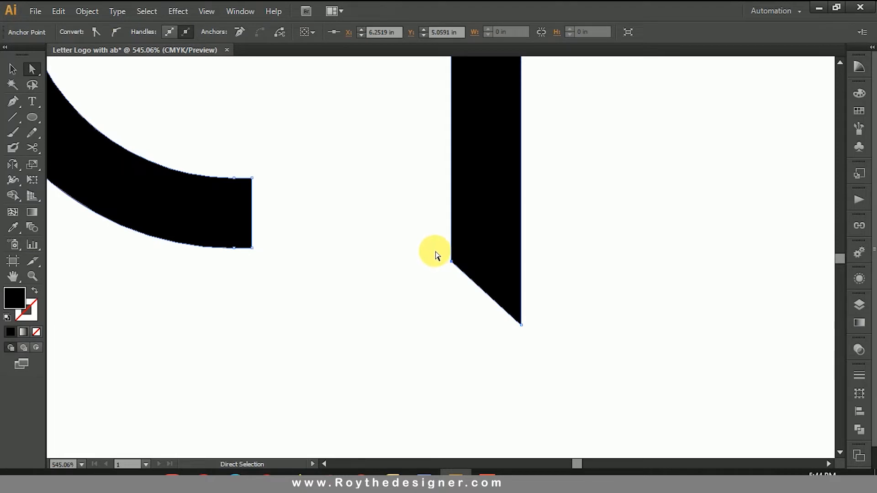
left_click(435, 255)
left_click(474, 287)
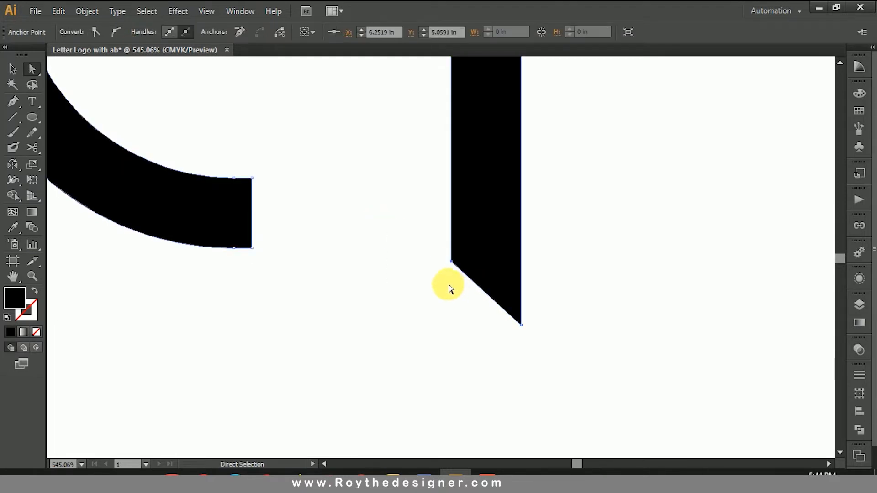
Convert the stem's lower-left anchor to a smooth point with vertical handles and lengthen its lower handle to round the slanted end
left_click(18, 103)
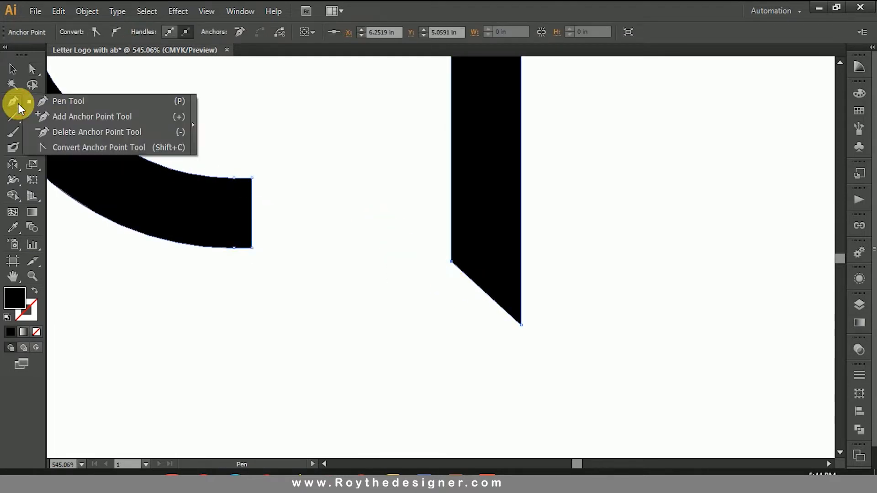
left_click_drag(18, 104, 62, 149)
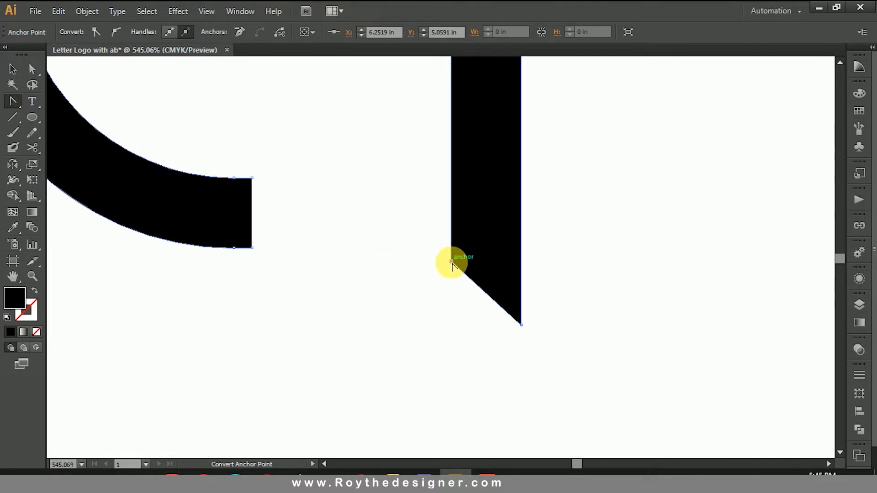
left_click_drag(451, 261, 448, 238)
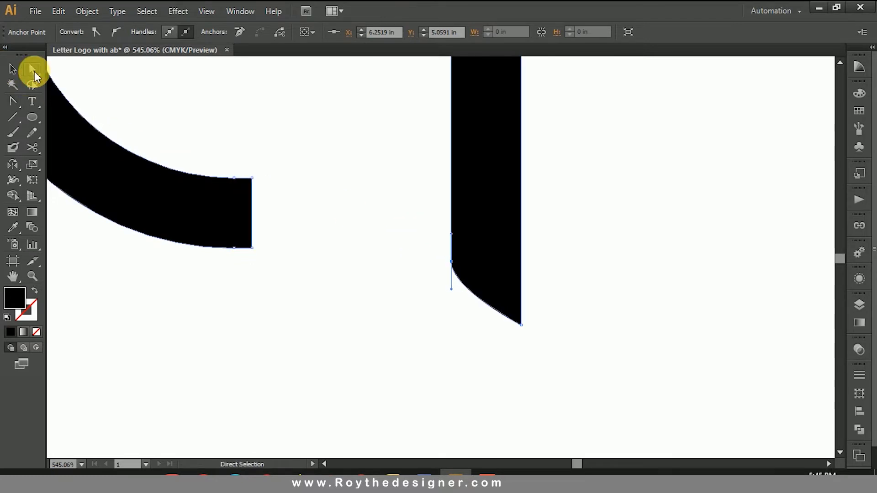
key("ctrl+space")
left_click_drag(409, 193, 586, 393)
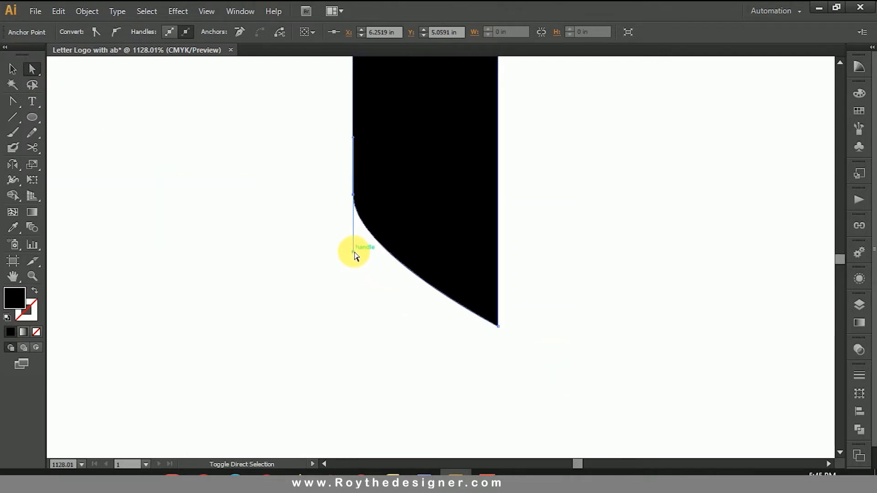
left_click_drag(354, 259, 354, 286)
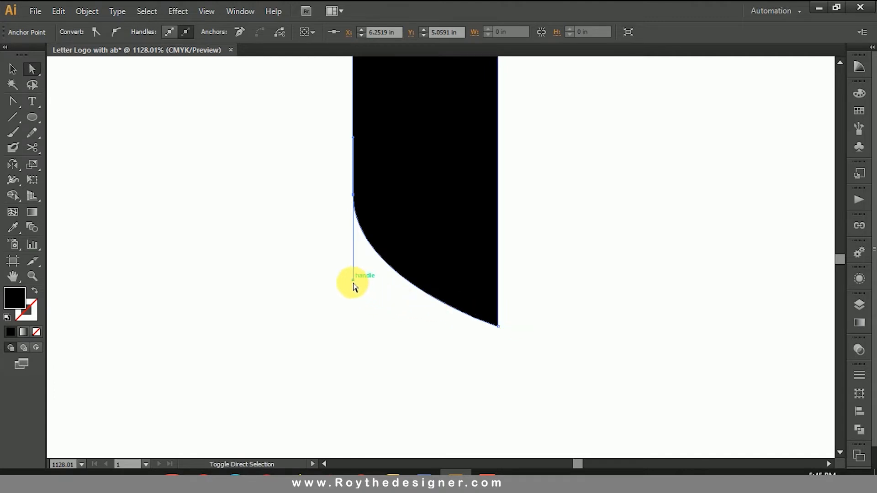
left_click_drag(354, 282, 355, 293)
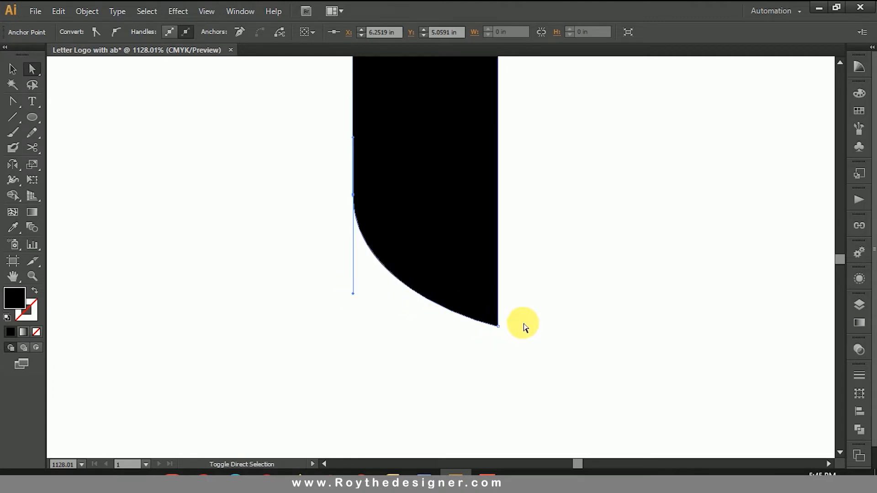
Move the stem's lower-right tip anchor slightly straight down to sharpen the curved end, then deselect it
left_click_drag(522, 348, 485, 322)
left_click(499, 327, "shift")
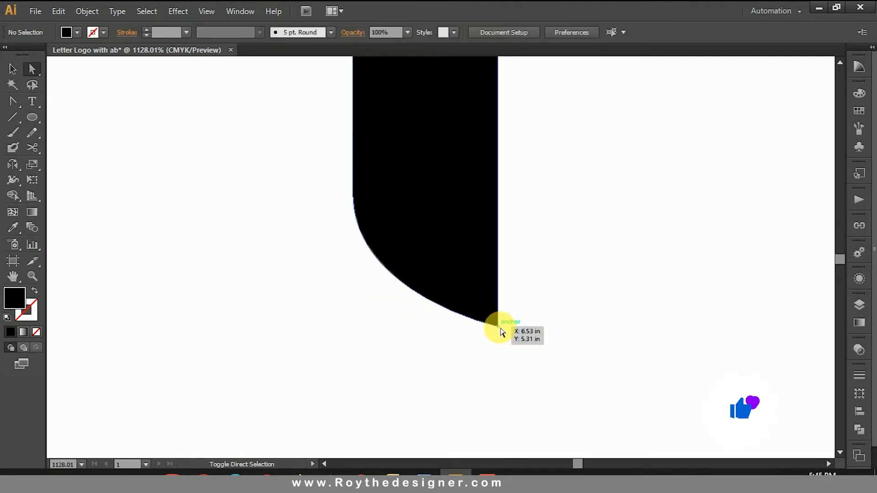
left_click(499, 325)
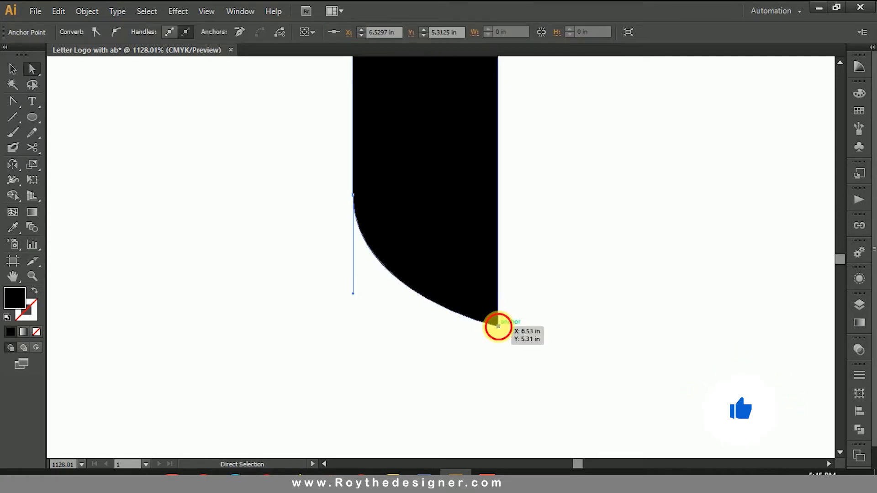
left_click_drag(499, 326, 501, 340)
left_click(517, 310)
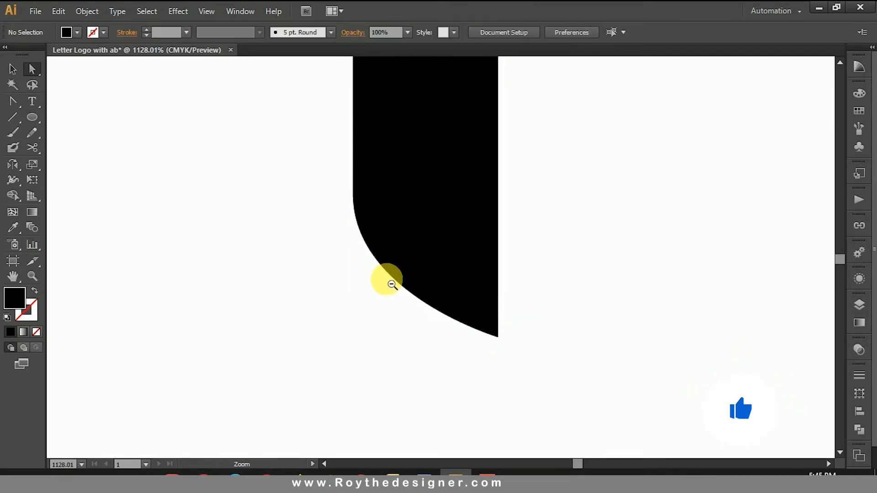
left_click(392, 285, "alt")
left_click(450, 255, "alt")
left_click(448, 252, "alt")
left_click(462, 252, "alt")
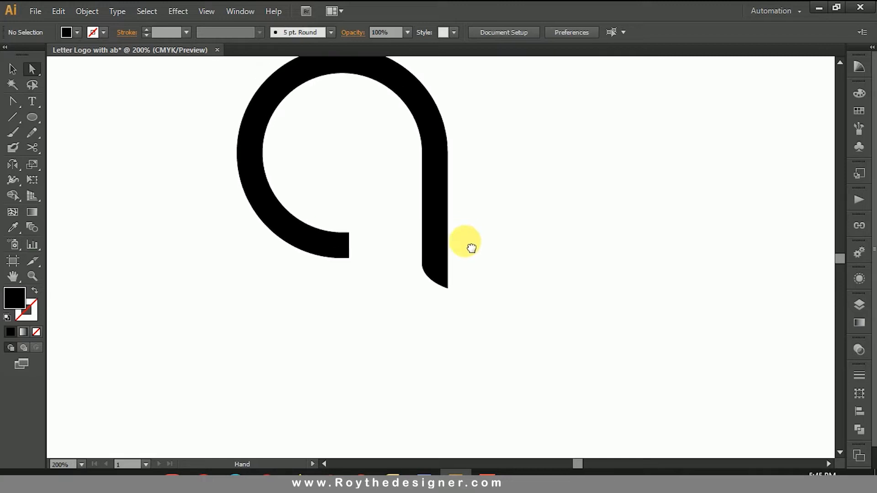
left_click_drag(472, 248, 472, 252)
left_click_drag(383, 230, 383, 253)
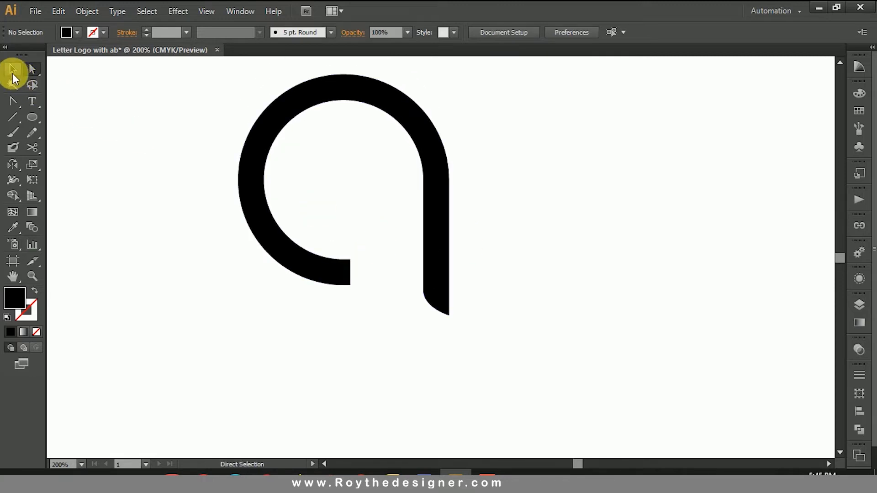
Fill the letter shape with red, C 0, M 100, Y 100, K 0, and deselect it
left_click(12, 73)
left_click_drag(457, 116, 366, 171)
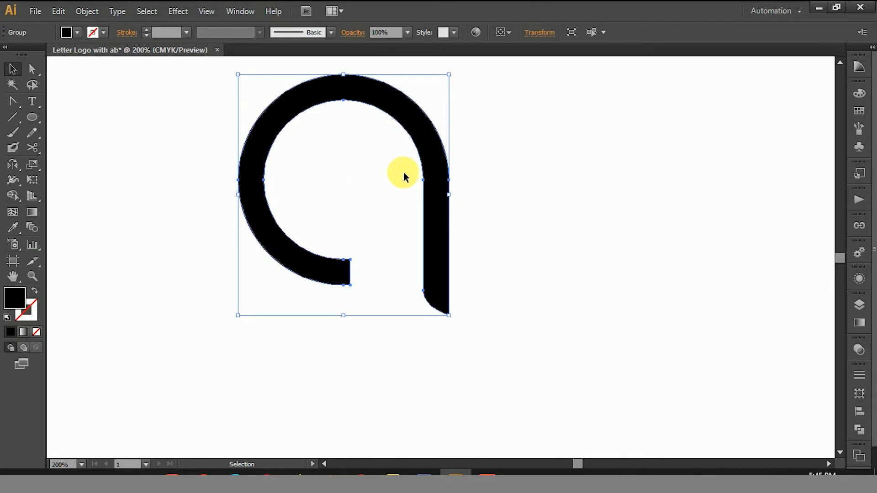
left_click(860, 93)
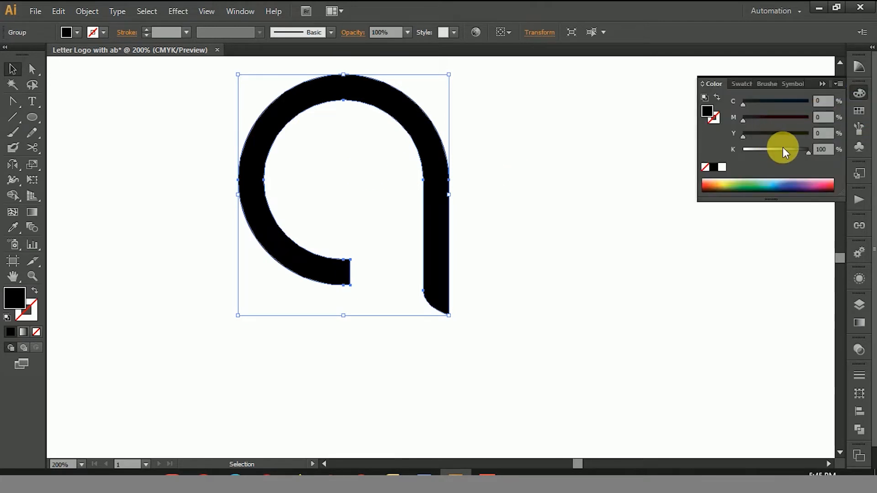
left_click_drag(783, 149, 749, 143)
left_click_drag(790, 119, 818, 138)
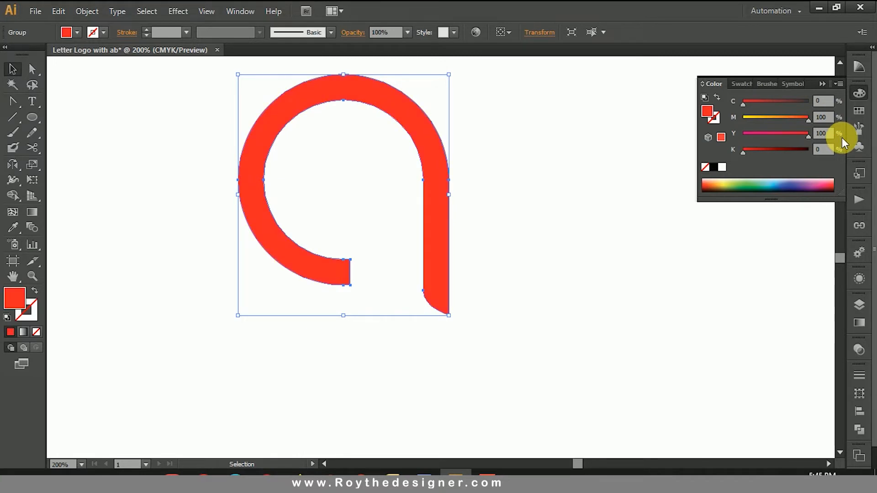
left_click(859, 92)
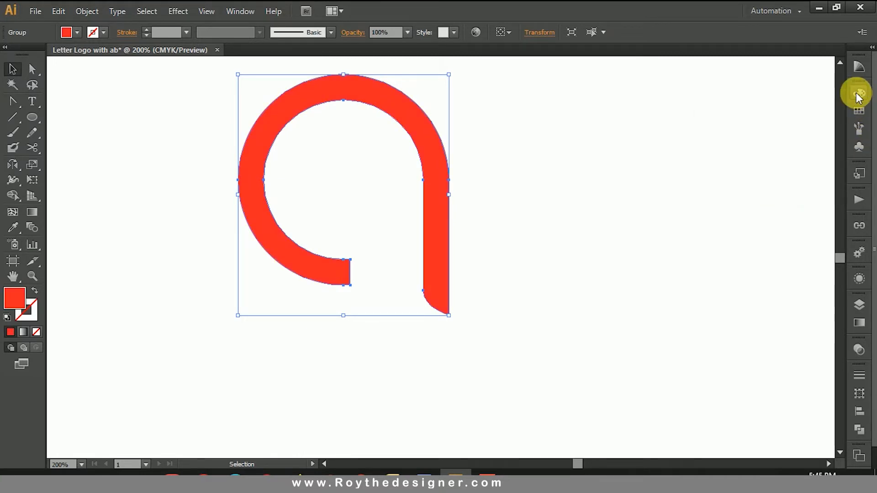
left_click(597, 169)
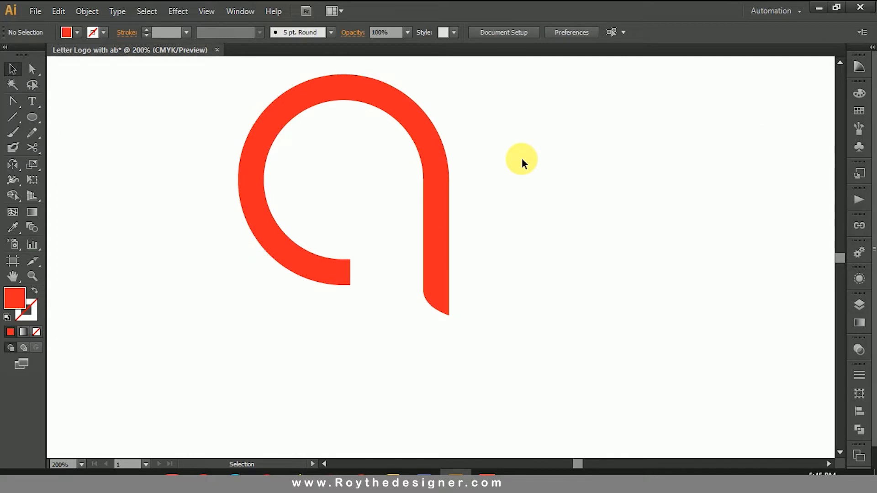
left_click(436, 183)
left_click(542, 196)
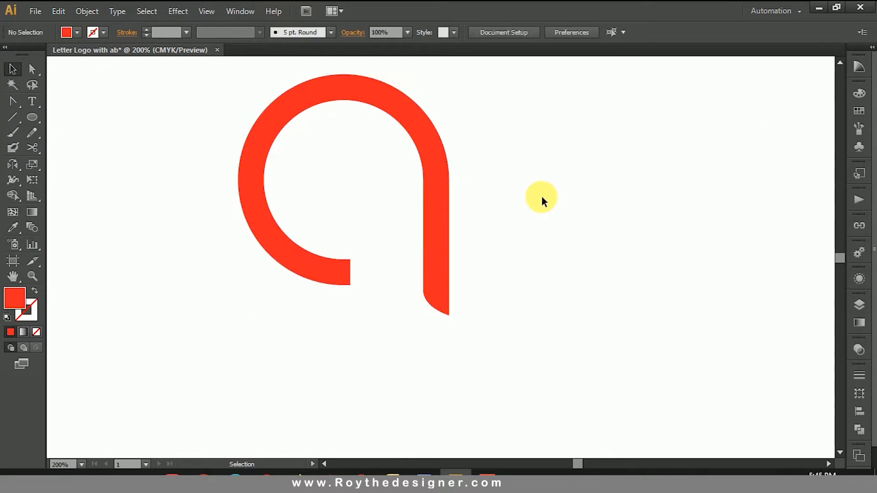
Draw a rectangle covering the whole artboard from its upper-left to its lower-right corner
key("ctrl+1")
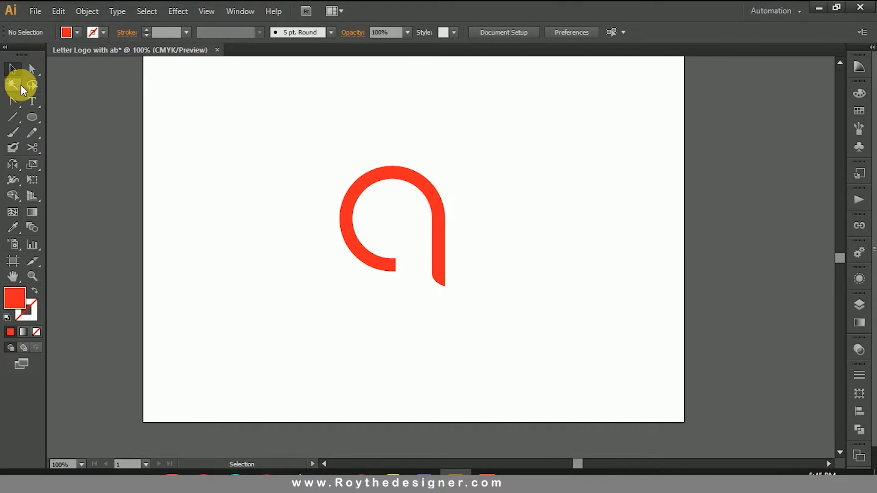
left_click_drag(32, 115, 61, 118)
key("ctrl+minus")
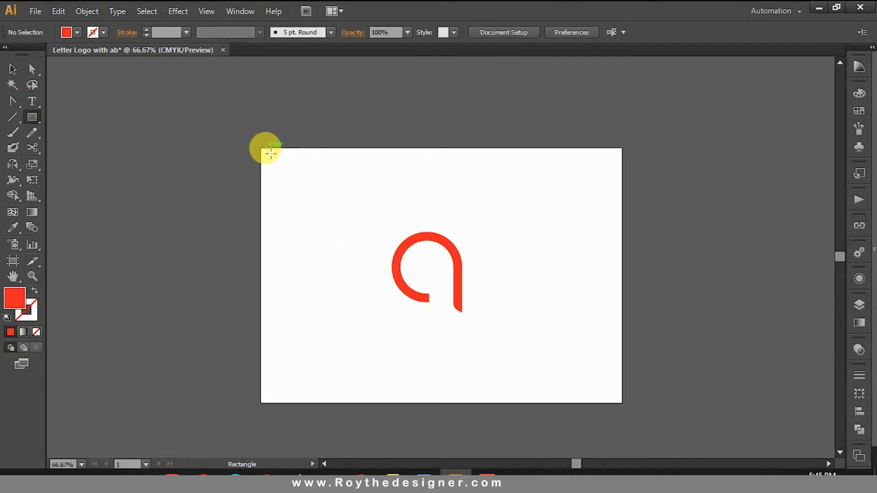
left_click_drag(268, 155, 628, 409)
left_click(13, 68)
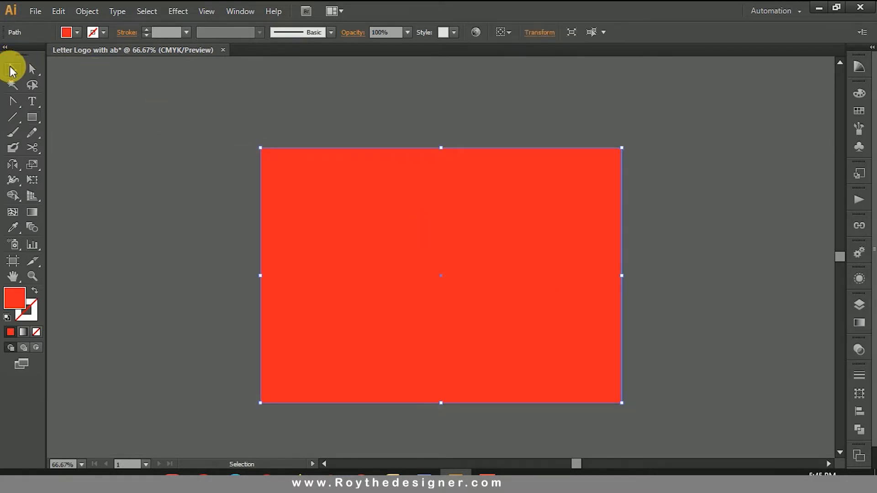
Fill the artboard-sized rectangle with black and send it to the back behind the red letter
left_click(859, 94)
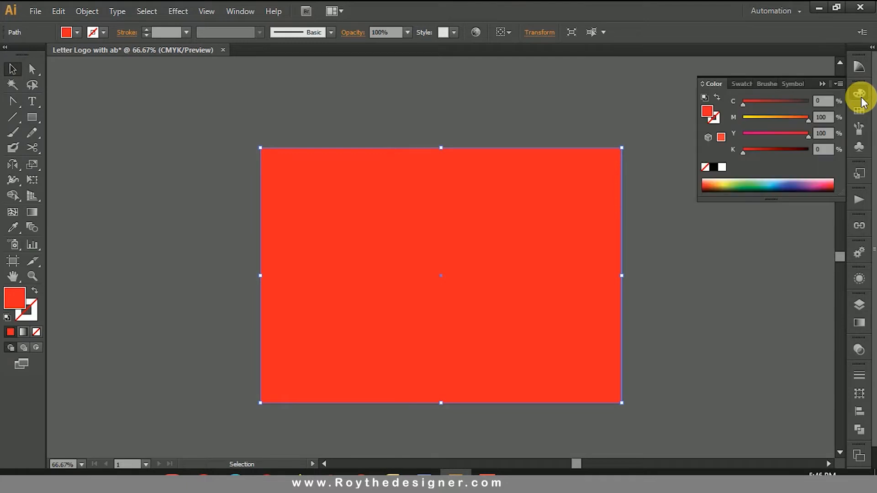
left_click(714, 166)
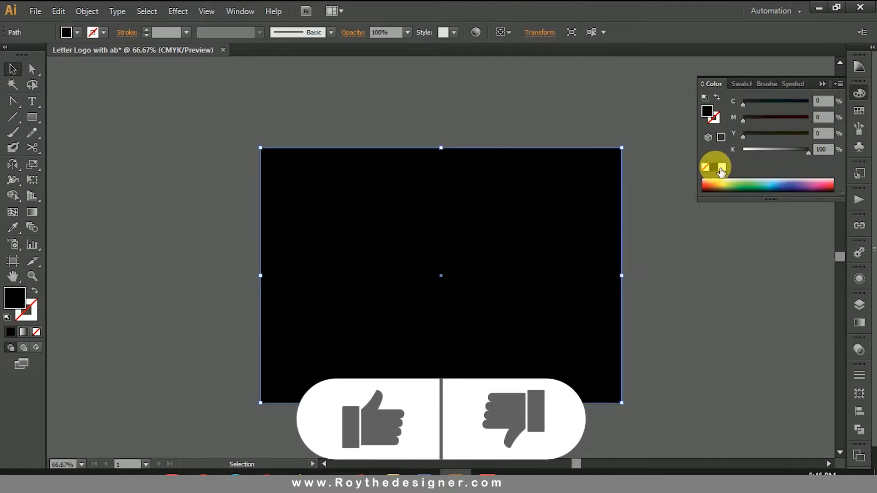
right_click(388, 184)
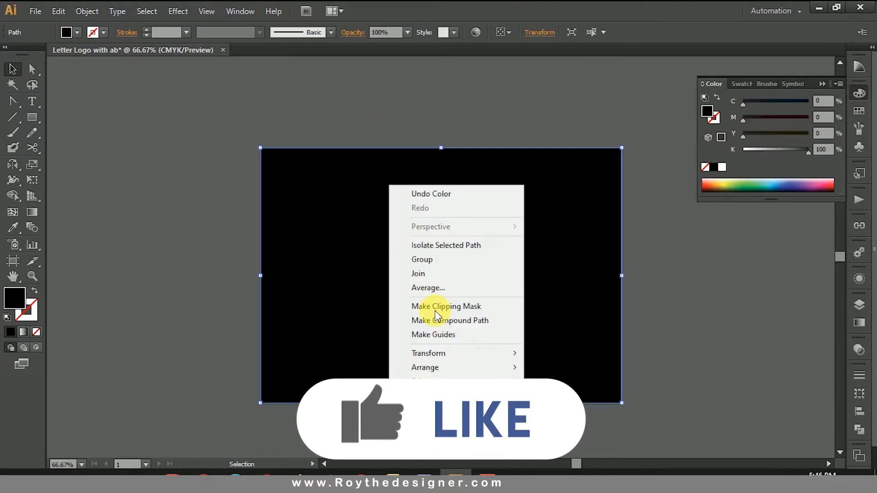
mouse_move(453, 365)
left_click(588, 409)
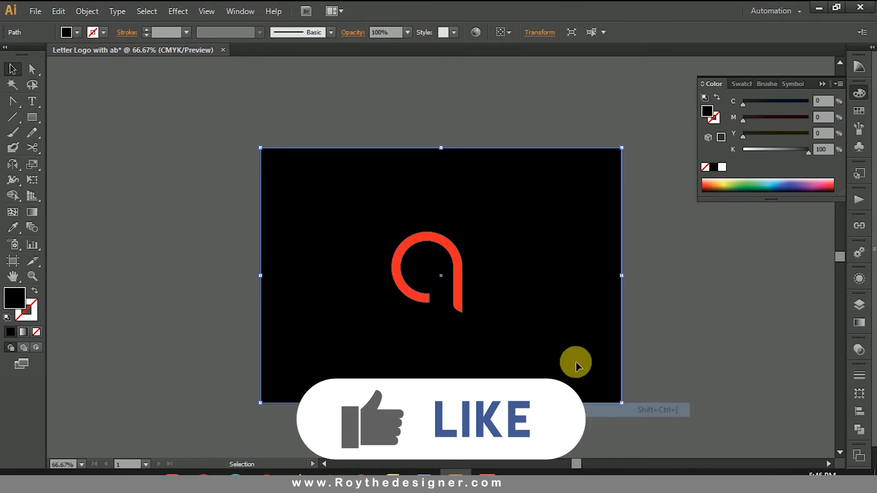
right_click(559, 215)
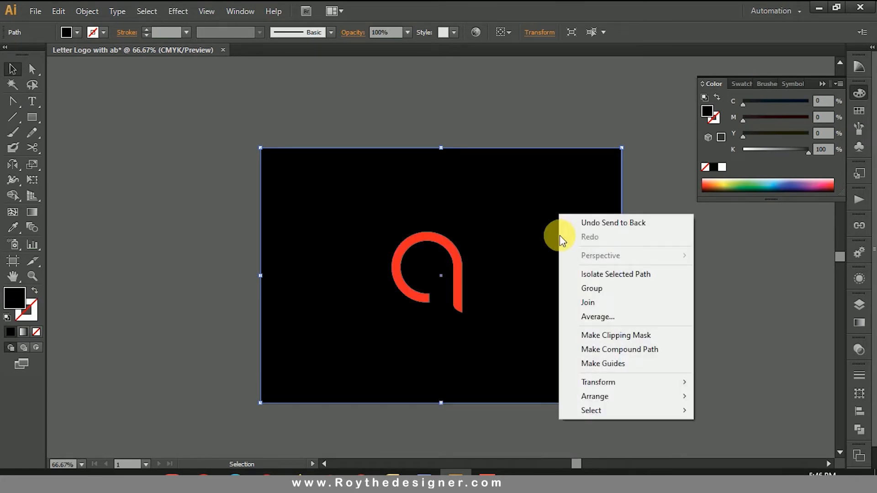
Lock the black background rectangle so it cannot be selected or moved
left_click(543, 193)
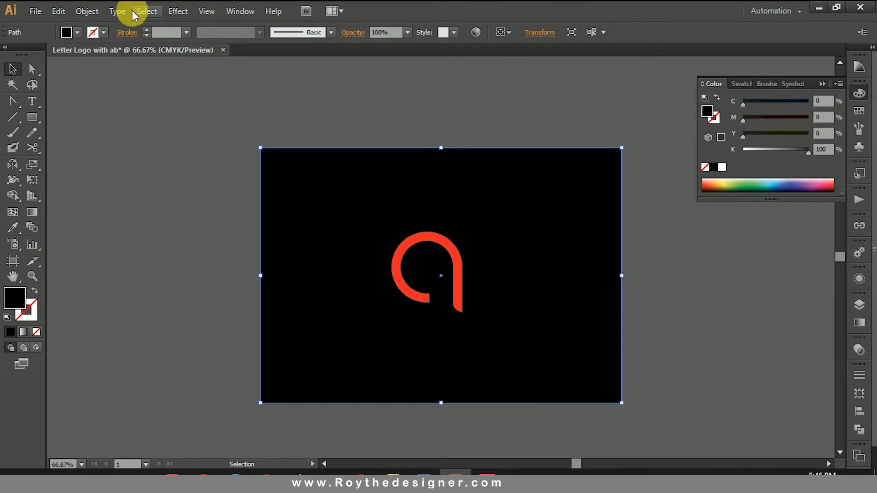
left_click(91, 10)
mouse_move(148, 87)
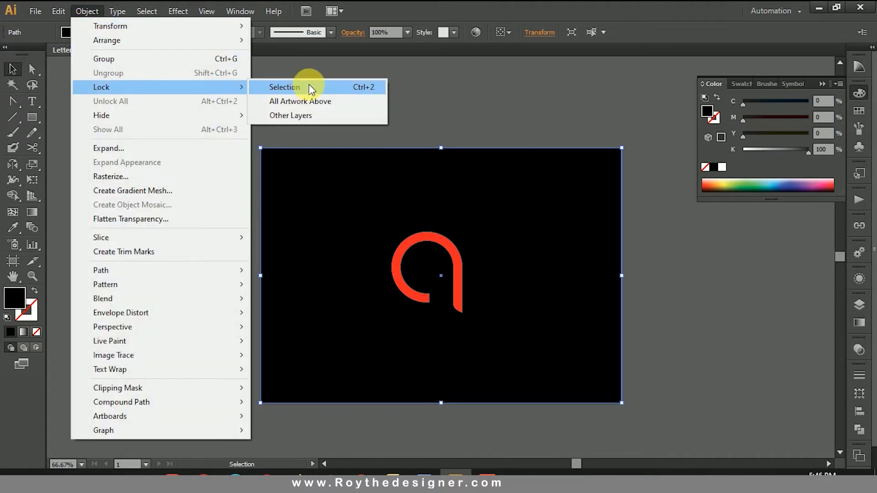
left_click(309, 86)
Select the red letter shape, copy it and paste the copy directly in front of the original
left_click_drag(350, 184, 527, 313)
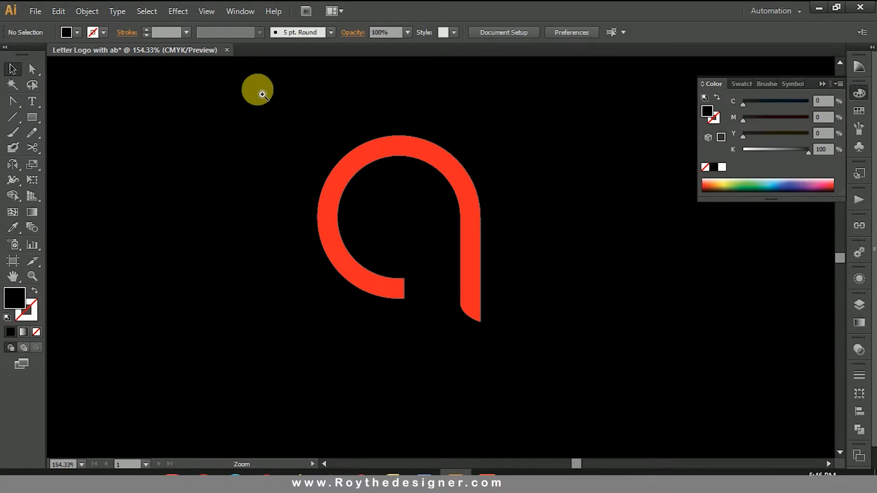
left_click_drag(242, 88, 548, 332)
left_click_drag(548, 172, 486, 215)
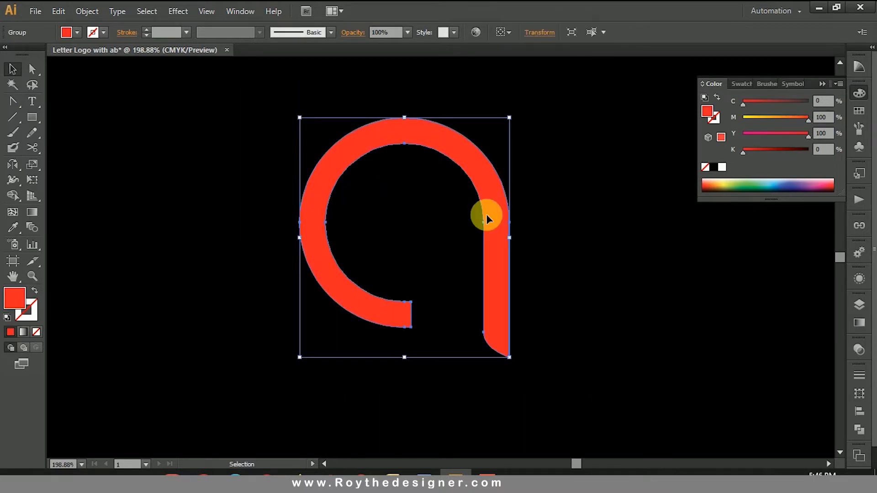
left_click(83, 12)
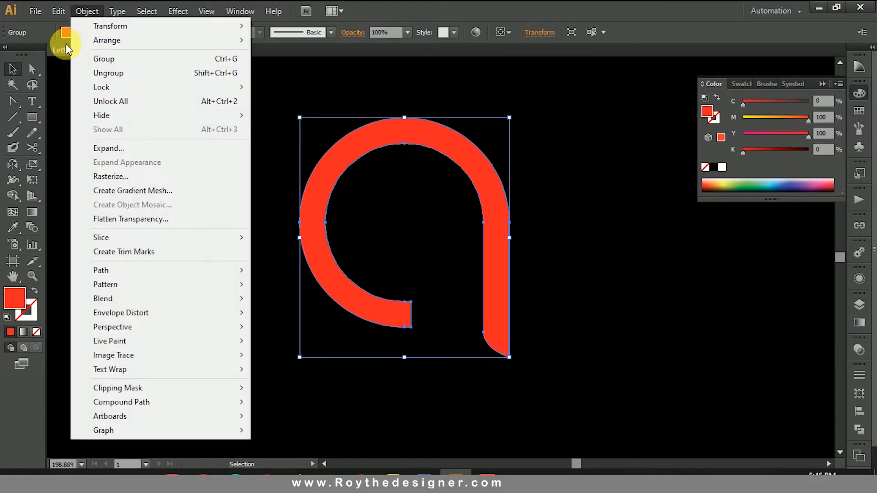
mouse_move(58, 12)
left_click(71, 73)
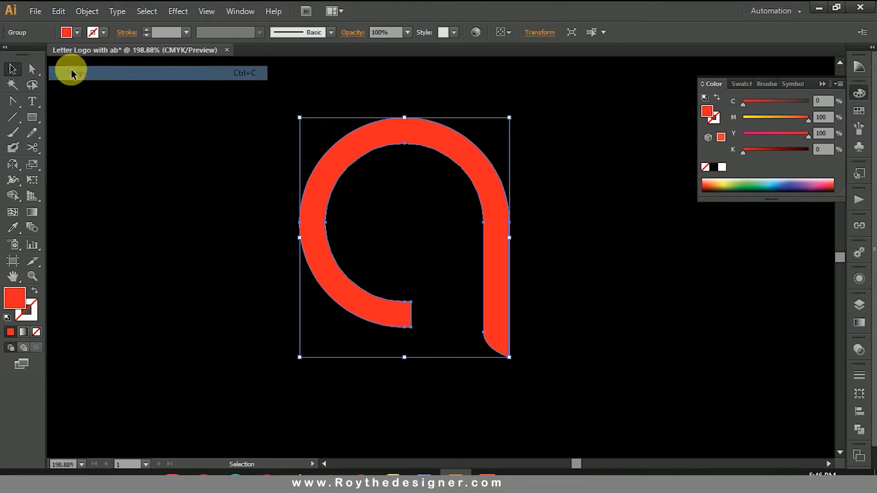
left_click(58, 11)
left_click(83, 98)
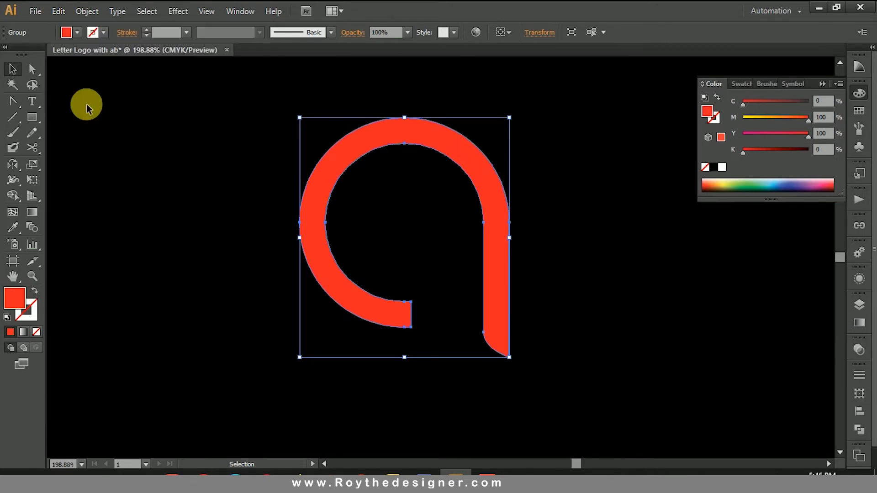
Turn the pasted copy's fill into an outline by swapping fill and stroke, and colour the stroke white
left_click(36, 292)
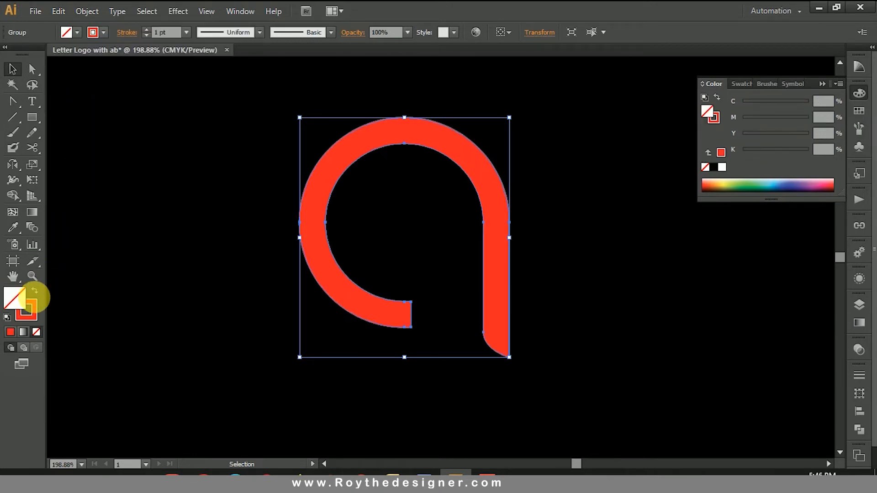
left_click(33, 309)
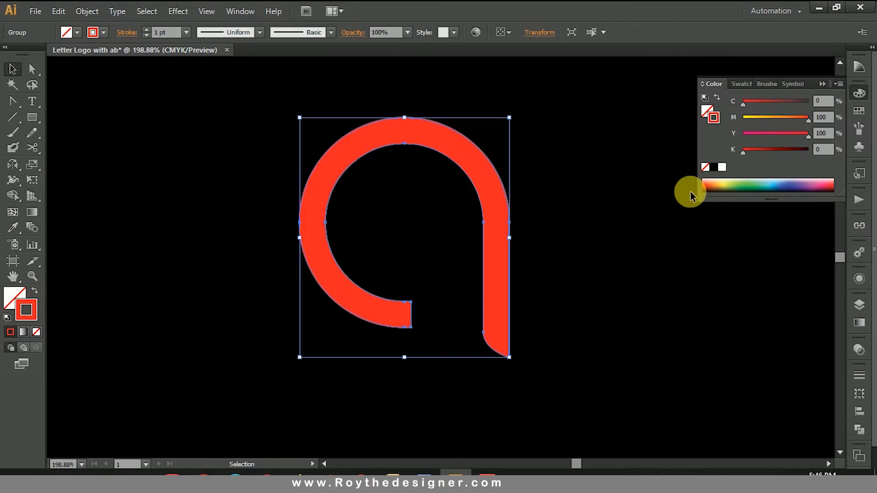
left_click(722, 168)
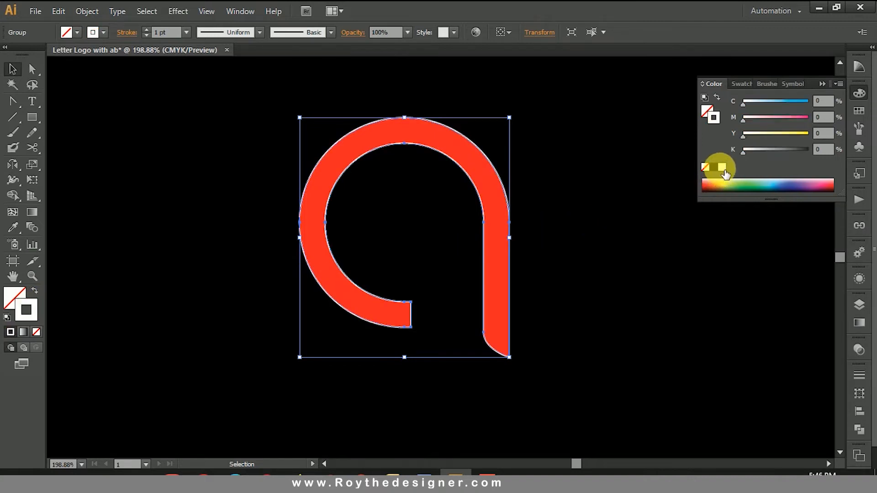
Apply the lens-shaped variable width profile, tapering at both ends, to the white outline and deselect it
left_click(229, 33)
left_click(226, 69)
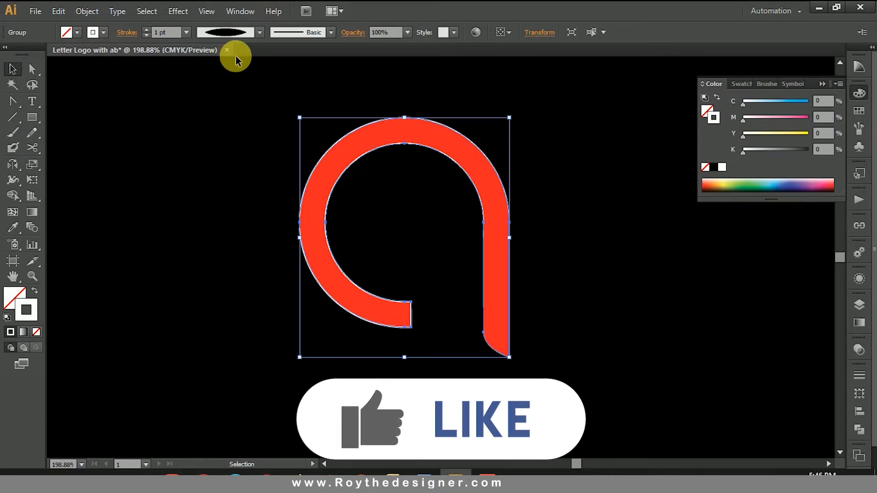
left_click(259, 33)
left_click(257, 33)
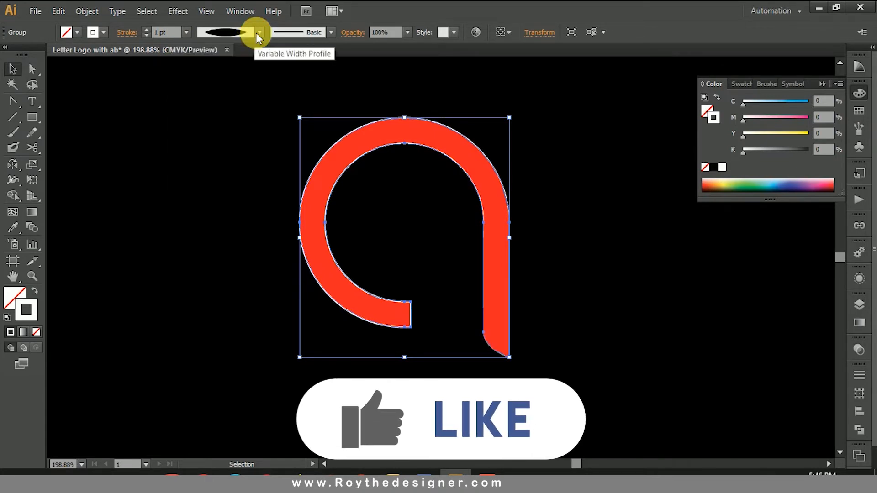
left_click(248, 108)
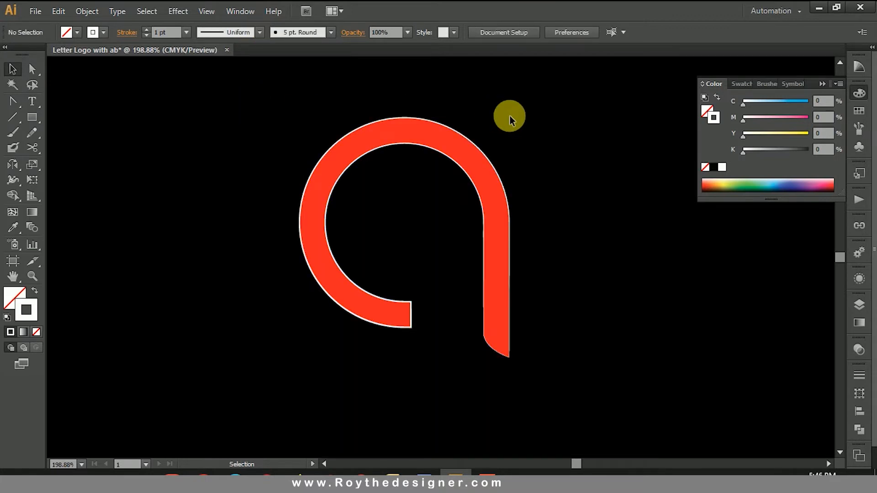
Select only the white outline copy, set its stroke weight to 1.5 pt and deselect it
left_click_drag(510, 116, 455, 179)
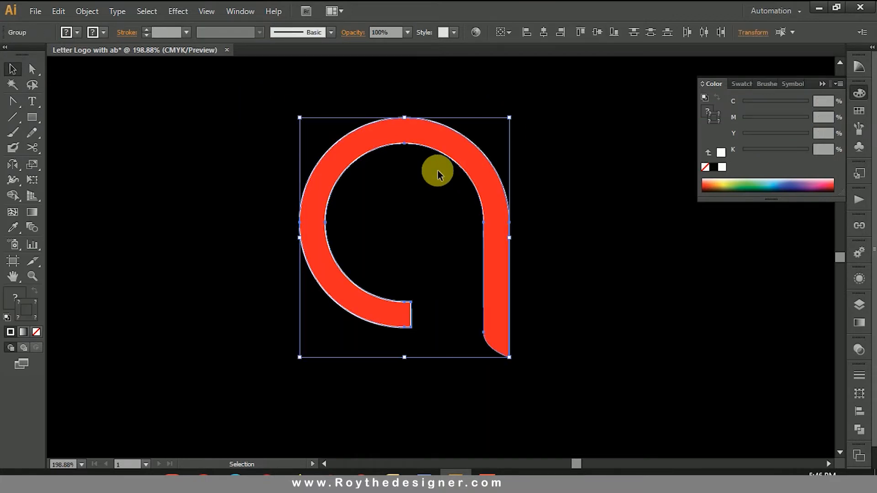
left_click(357, 84)
left_click(372, 122)
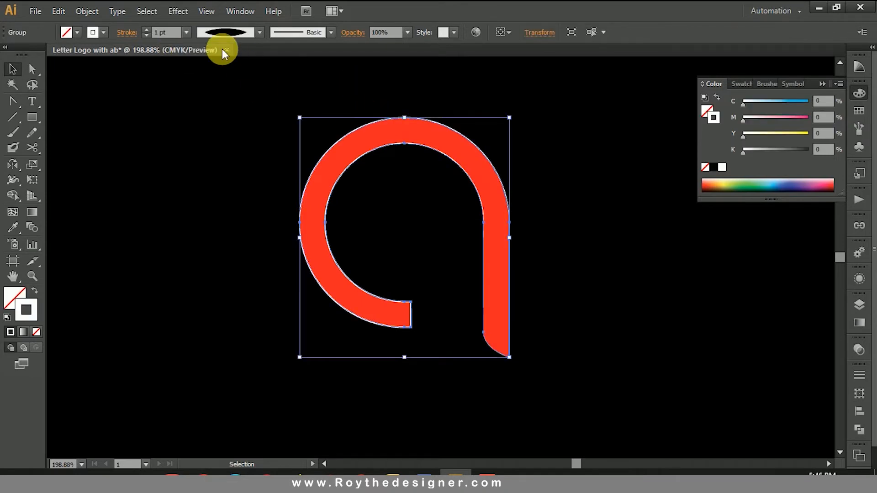
left_click_drag(174, 32, 121, 38)
type("1.")
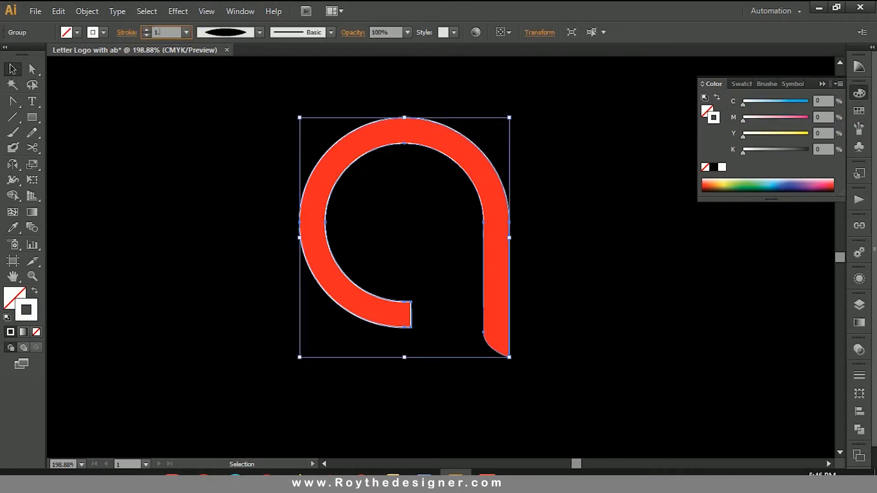
key("Return")
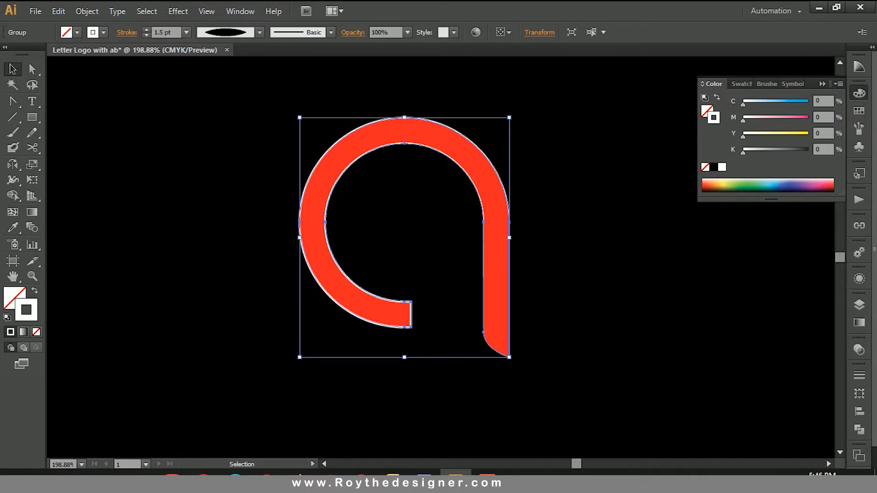
left_click(553, 180)
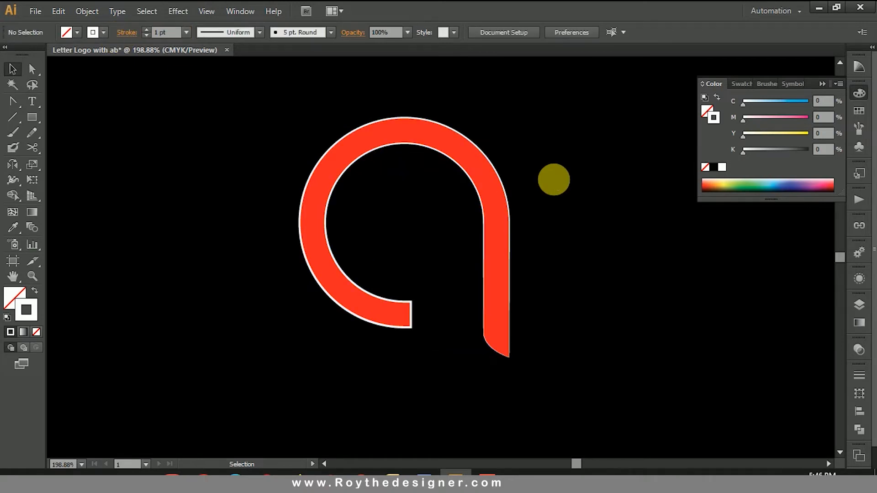
Select the red letter together with its white outline and group them
left_click(458, 133)
left_click_drag(563, 139, 451, 205)
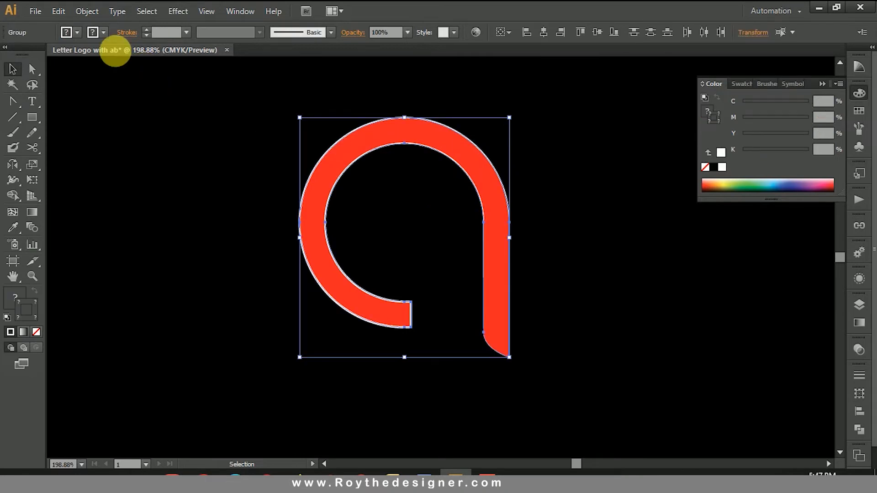
left_click(87, 11)
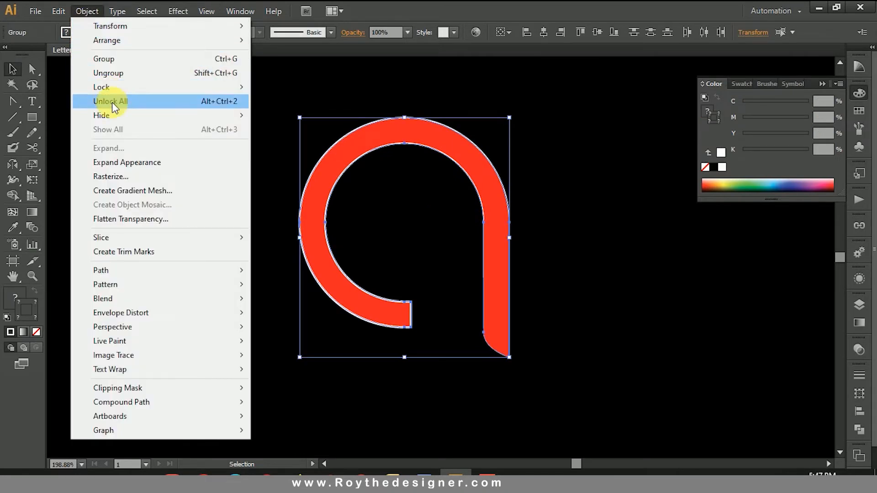
left_click(135, 59)
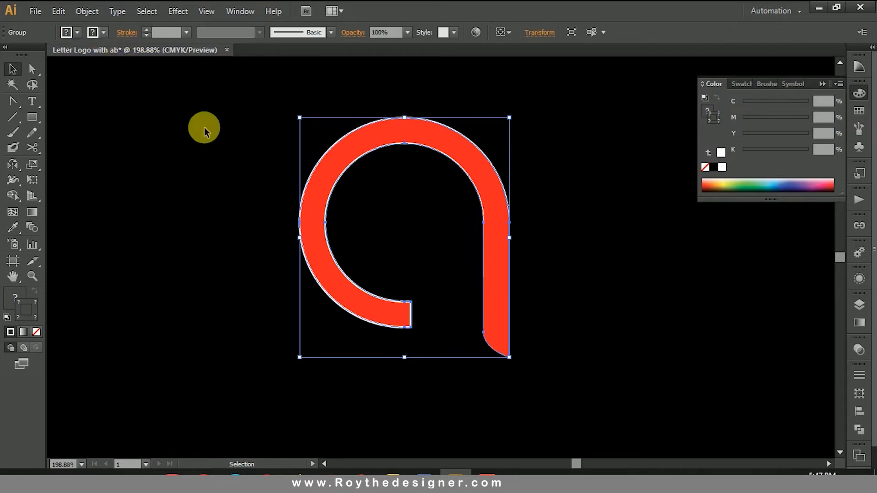
Create a copy of the letter group reflected across the horizontal axis and move it straight right, partly overlapping the original
left_click(14, 166)
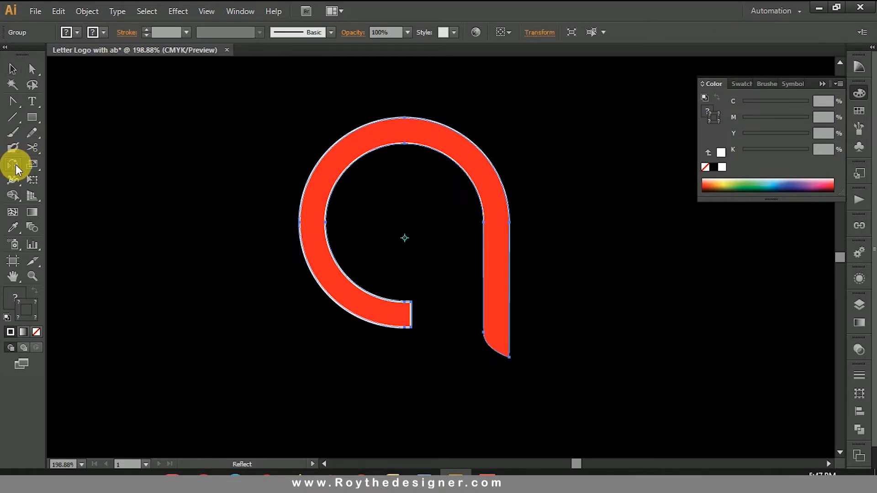
double_click(14, 166)
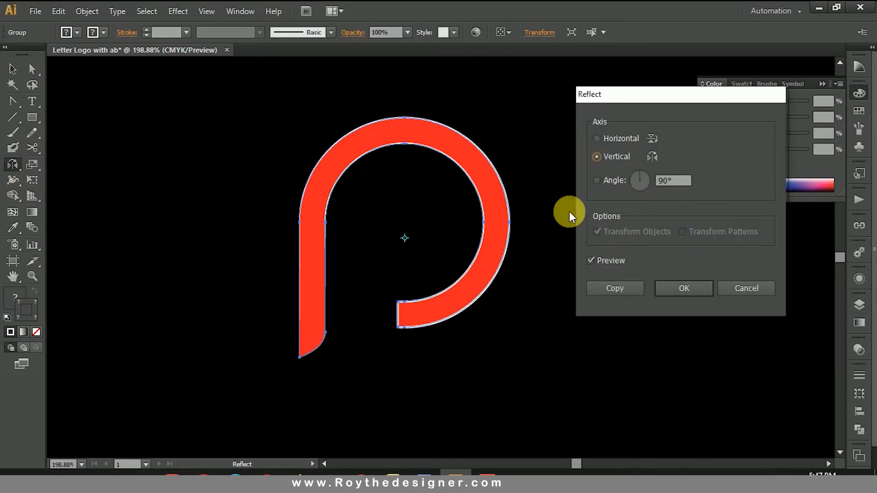
left_click(608, 141)
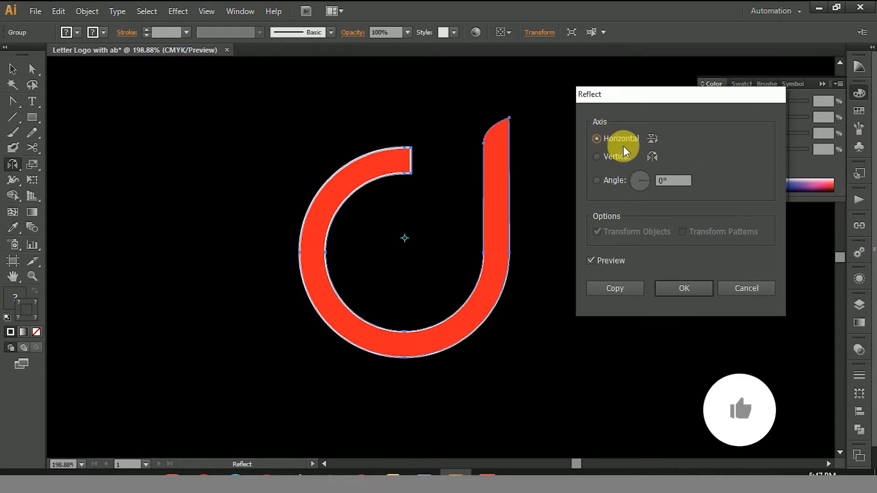
left_click(615, 288)
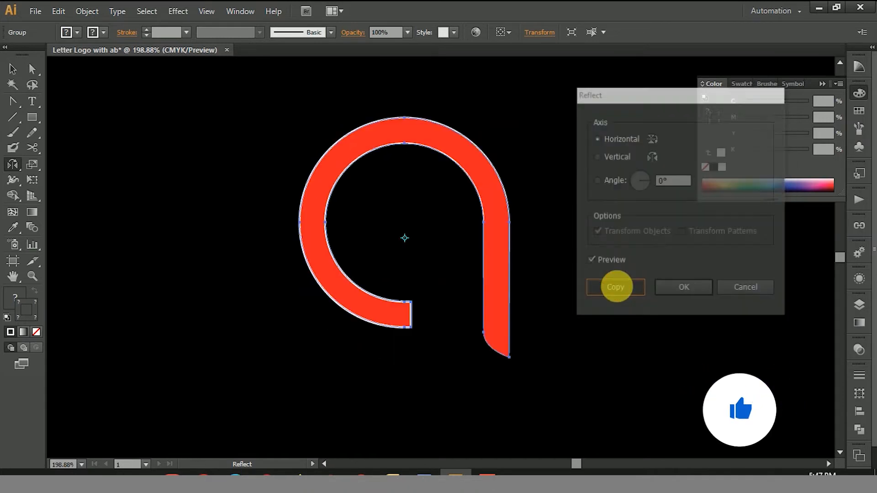
left_click(13, 71)
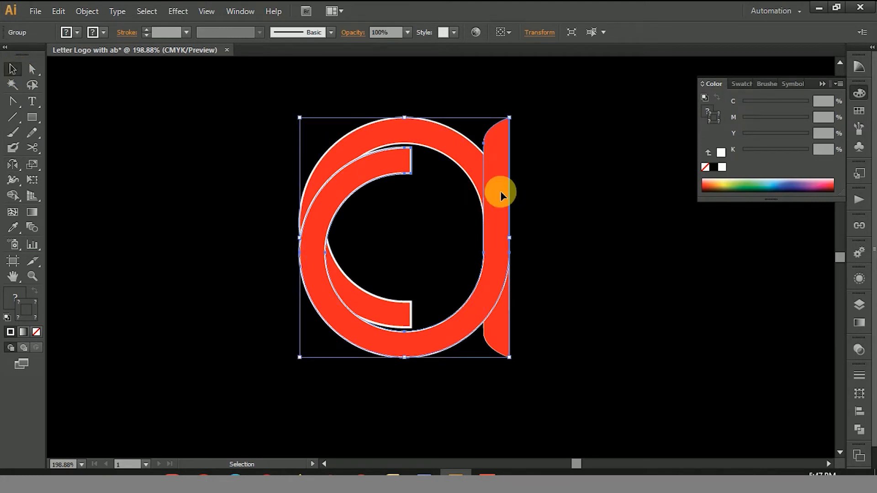
left_click_drag(500, 191, 606, 199)
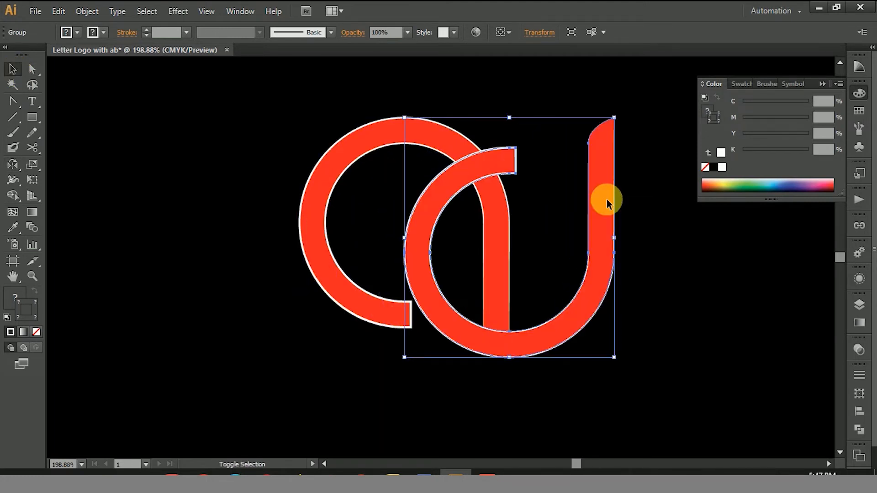
Reflect the copied letter group across the vertical axis without making another copy
left_click(11, 165)
double_click(11, 165)
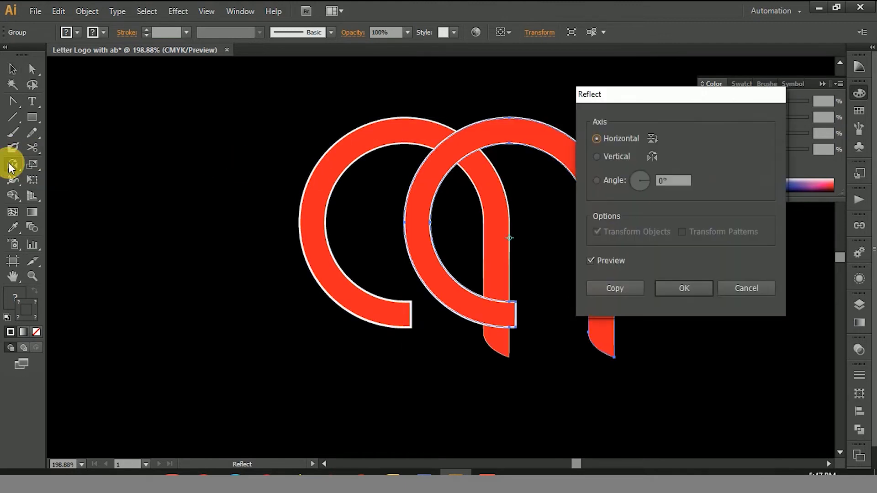
left_click(597, 158)
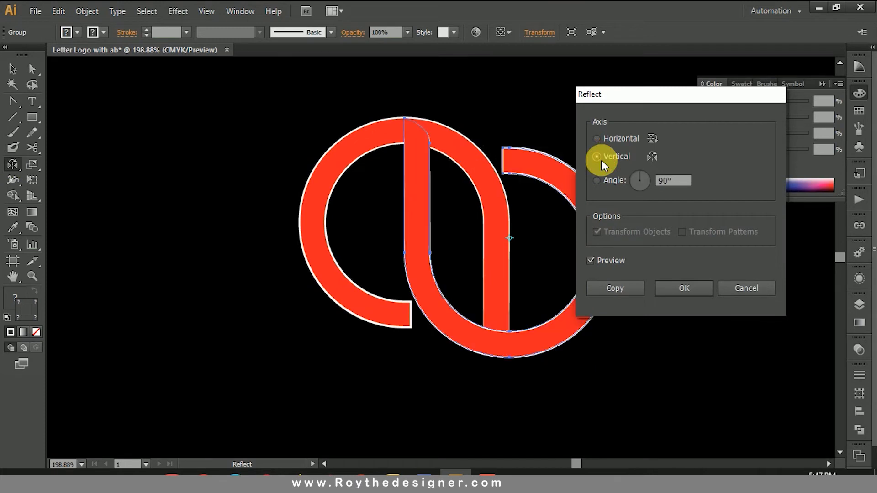
left_click(672, 288)
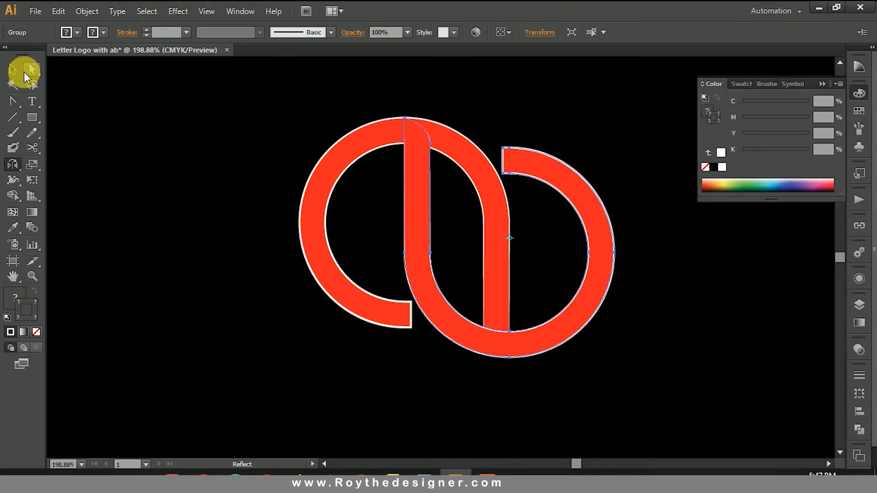
Move the reflected copy down and right so its stem runs parallel inside the original's stem with a narrow gap, and deselect it
left_click(14, 70)
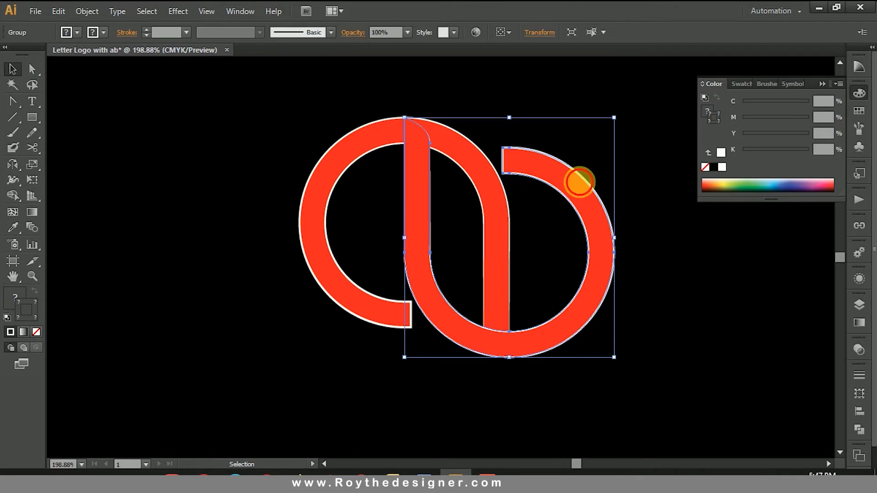
left_click_drag(579, 182, 605, 235)
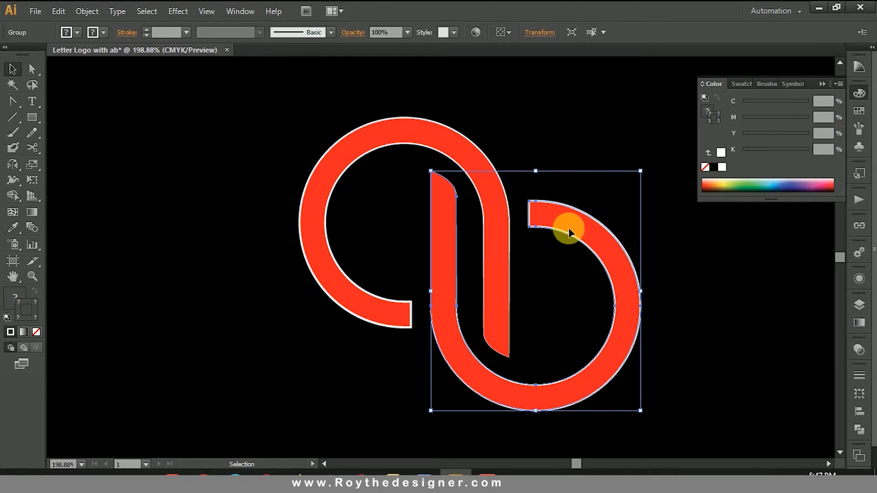
key("ctrl+z")
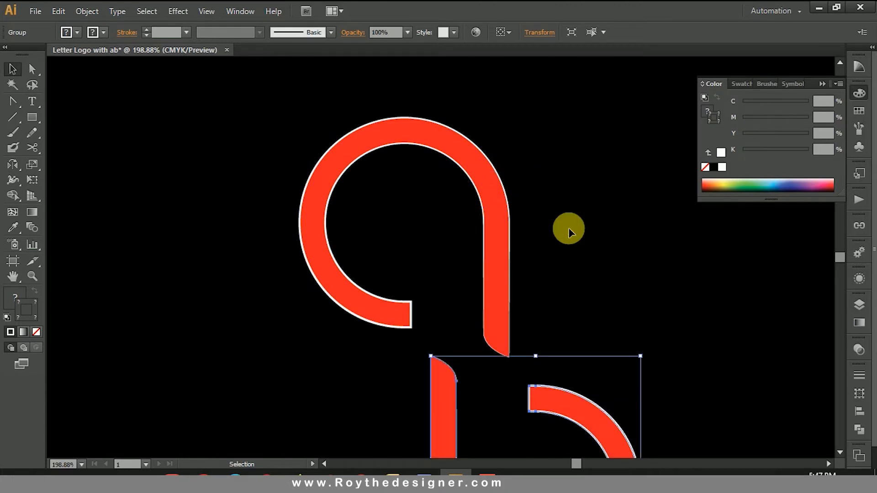
key("shift+ctrl+z")
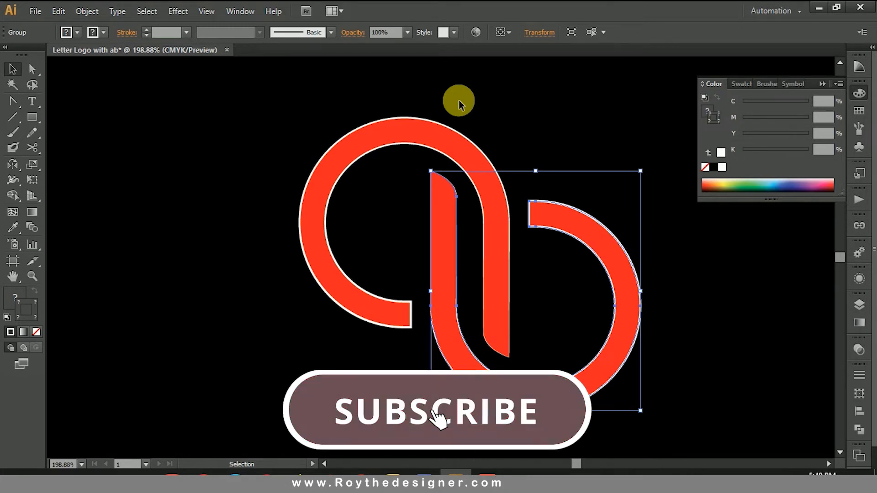
left_click(536, 126)
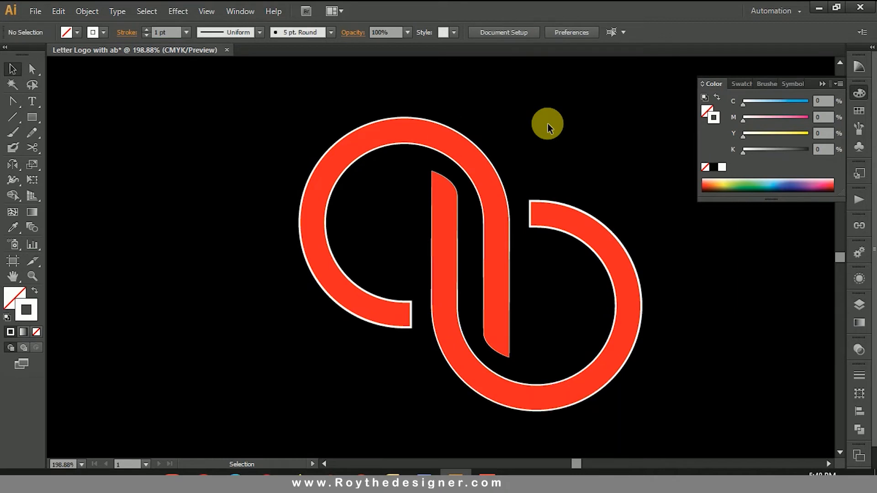
Add white point text below the letter mark reading "COMPANY NAME" with "TAGLINE HERE" on a second line
left_click(467, 223, "ctrl+alt")
left_click(514, 247, "ctrl+alt")
left_click_drag(507, 256, 513, 170)
left_click_drag(240, 99, 565, 368)
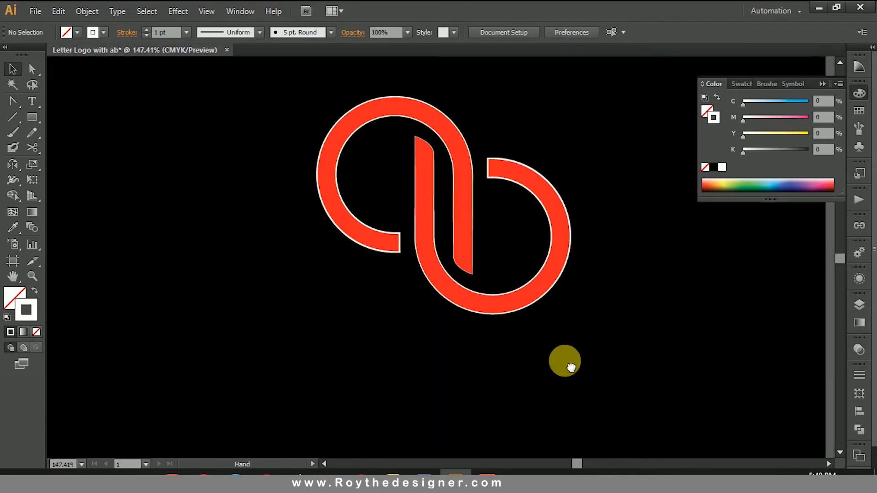
left_click_drag(618, 270, 612, 284)
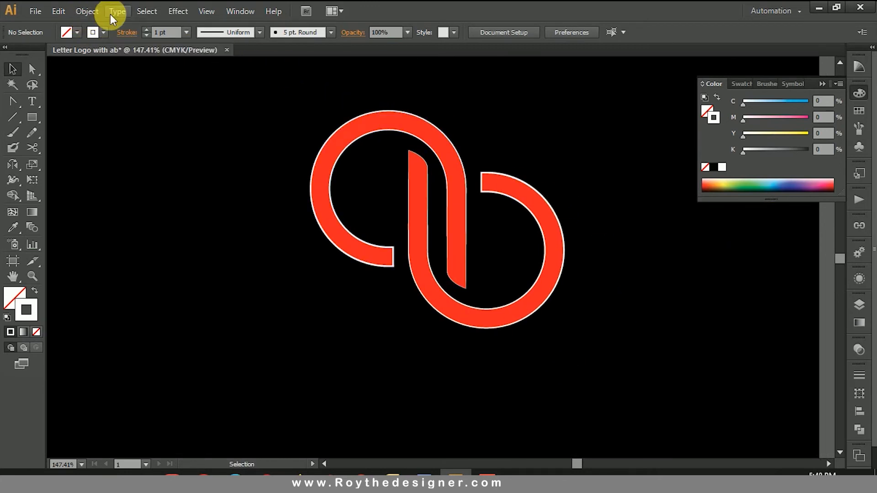
left_click(32, 101)
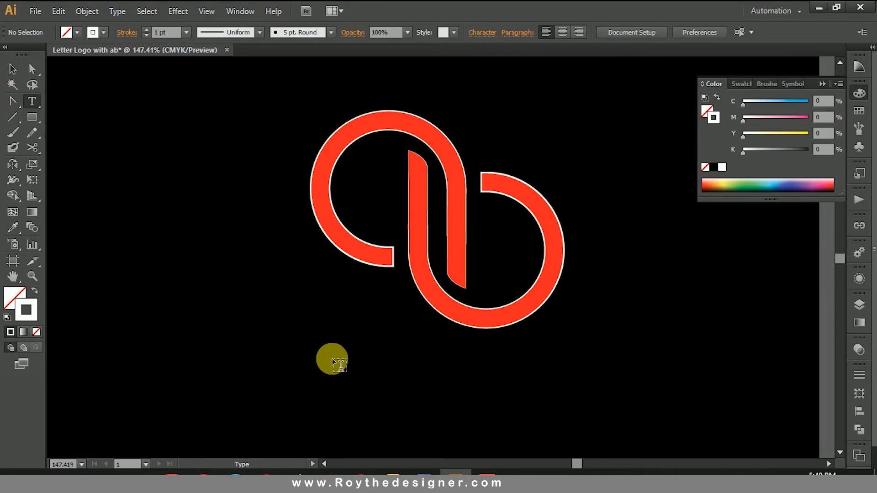
left_click(332, 359)
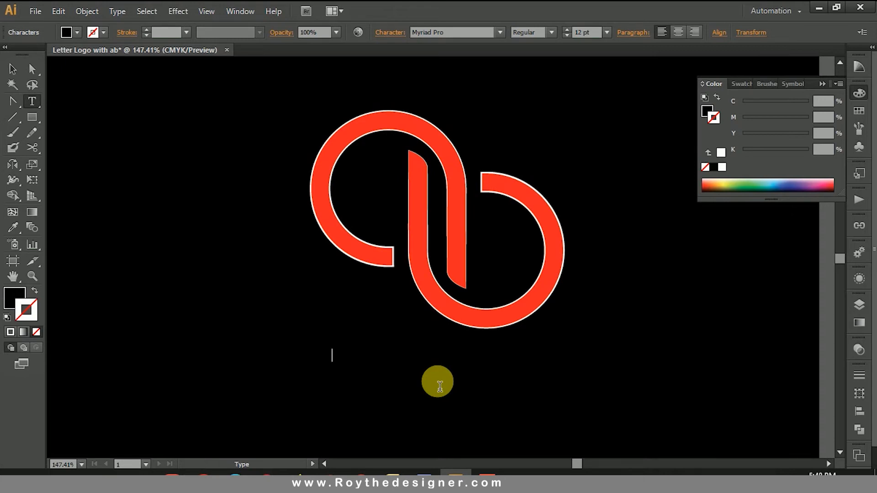
left_click(10, 297)
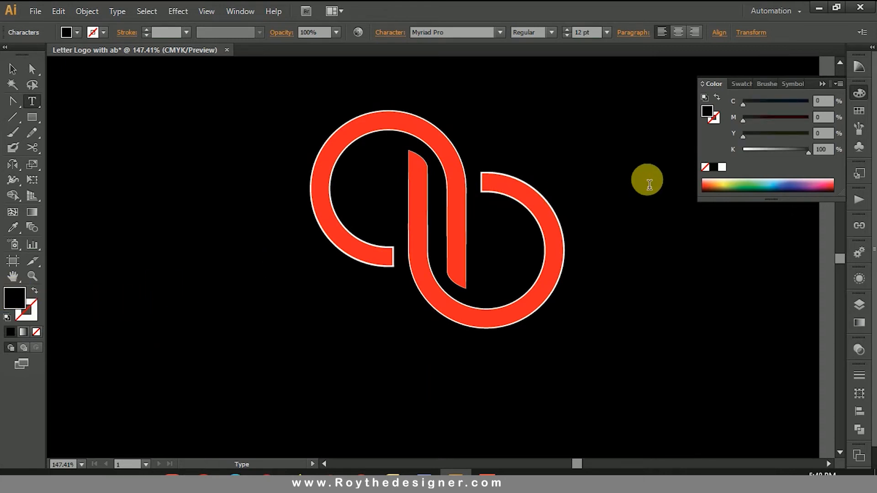
left_click(722, 167)
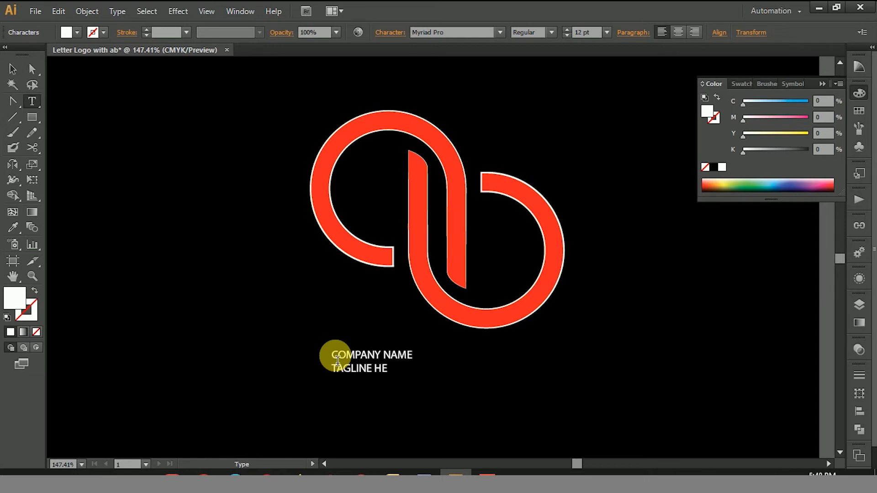
type("RE")
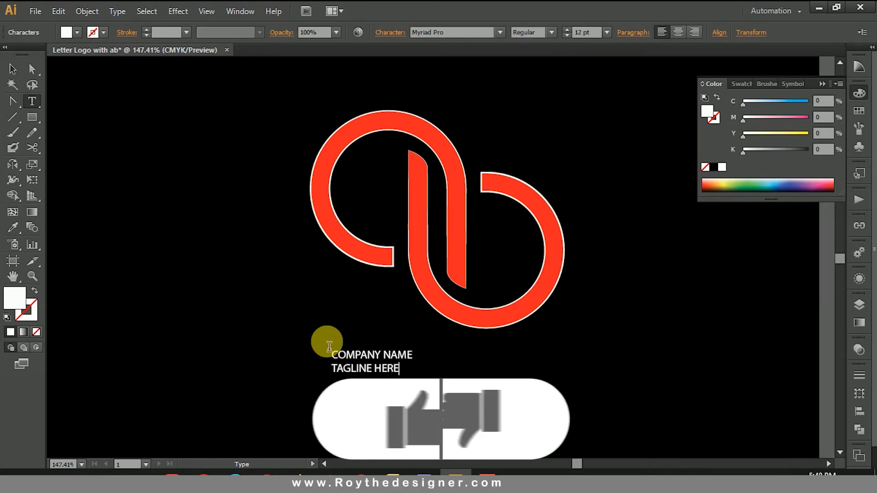
Center-align the two-line text, enlarge it to about 42.85 pt and place it below the letter mark
left_click(12, 69)
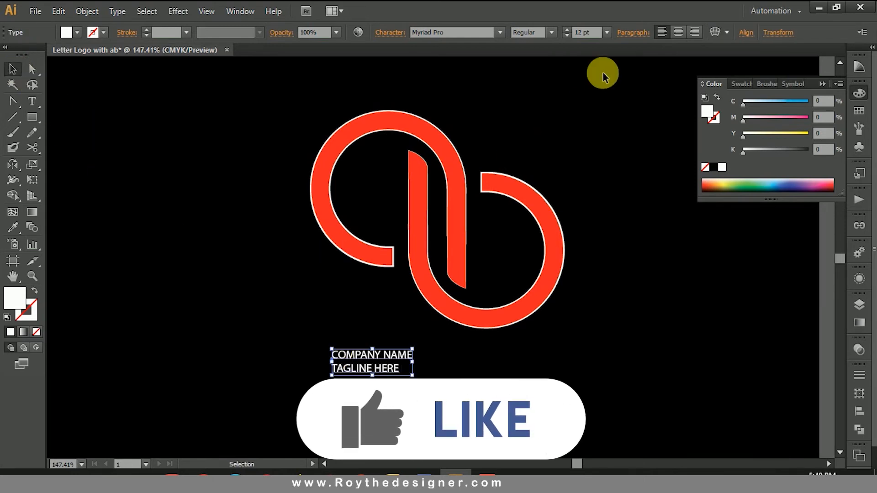
left_click(678, 32)
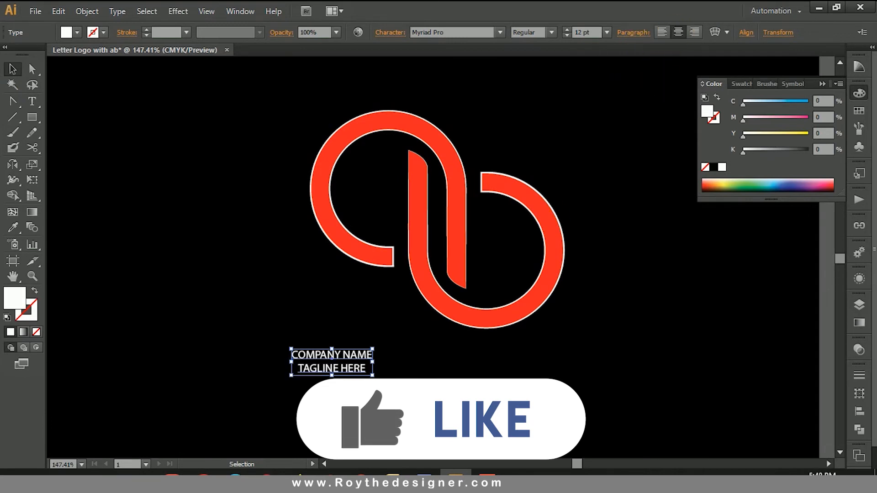
left_click_drag(365, 371, 425, 445)
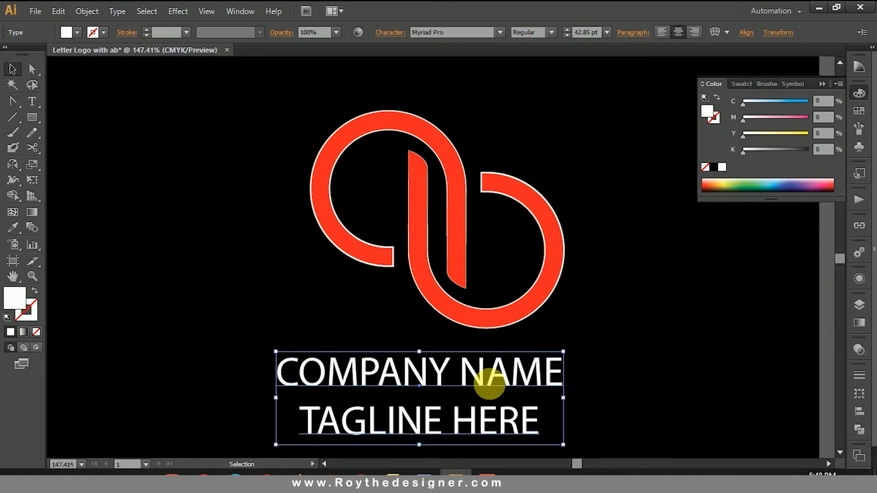
Set the text's font to Arial and make only the COMPANY NAME line bold
left_click(483, 33)
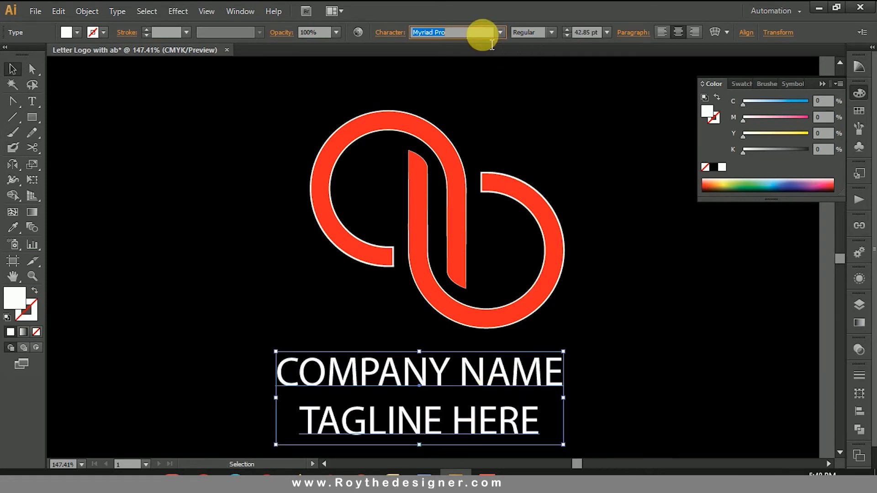
type("Arial")
key("Return")
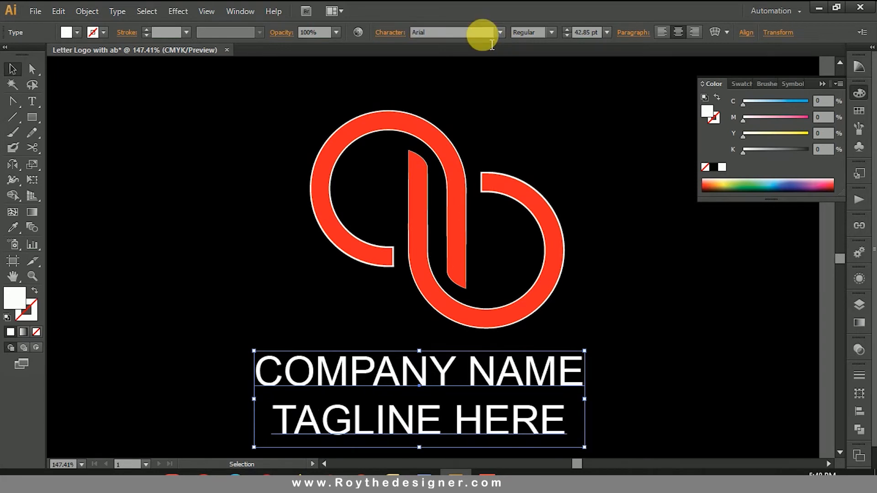
triple_click(457, 365)
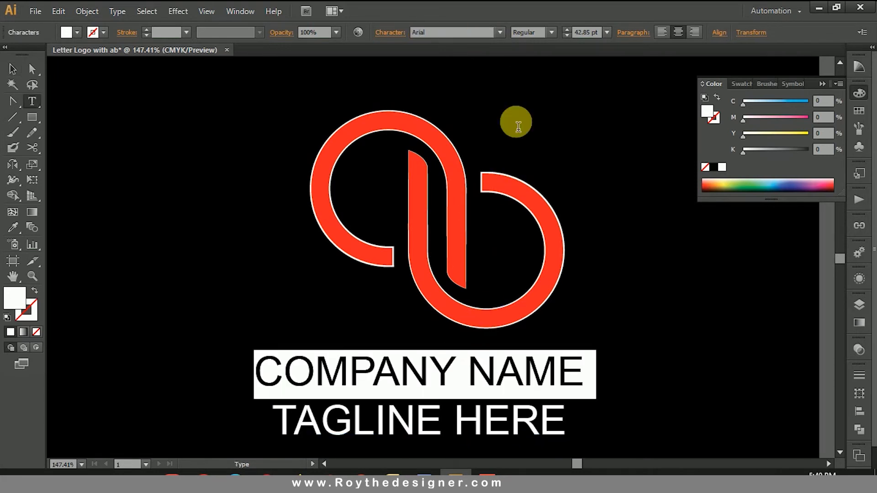
left_click(550, 32)
left_click(534, 88)
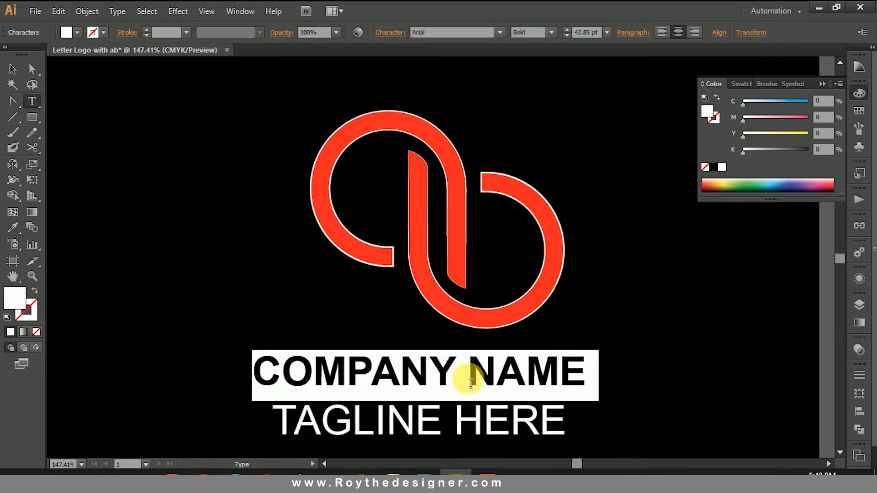
Reduce the TAGLINE HERE line's font size to 22.85 pt and deselect the text
triple_click(457, 420)
key("ctrl+shift+comma")
key("ctrl+shift+comma")
key("ctrl+shift+comma")
key("ctrl+shift+comma")
key("ctrl+shift+comma")
key("ctrl+shift+comma")
key("ctrl+shift+comma")
key("ctrl+shift+comma")
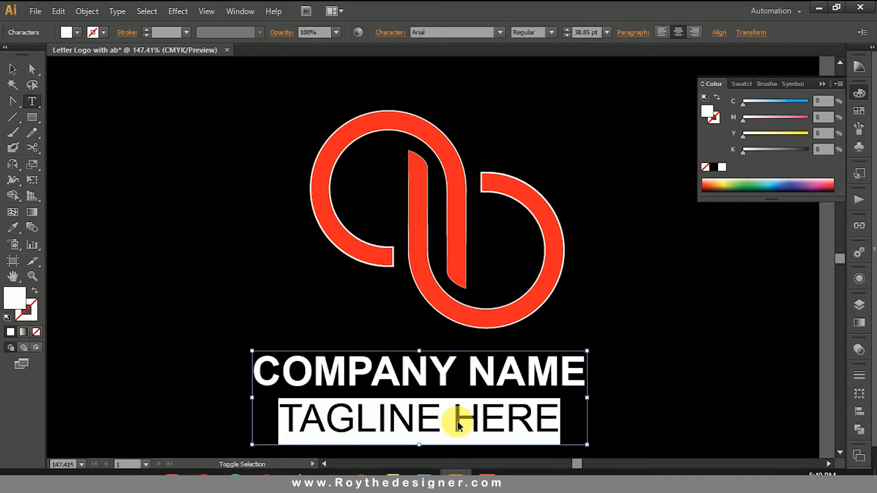
key("ctrl+shift+comma")
key("ctrl+shift+comma")
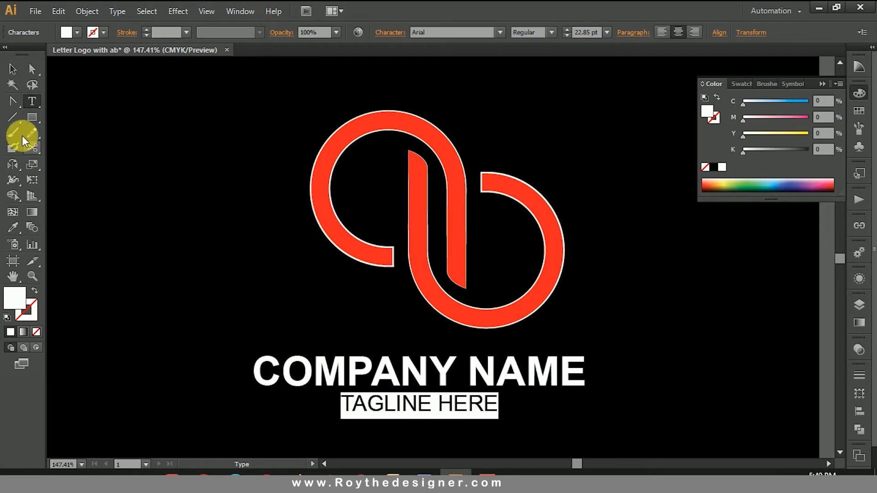
left_click(12, 68)
left_click(354, 292)
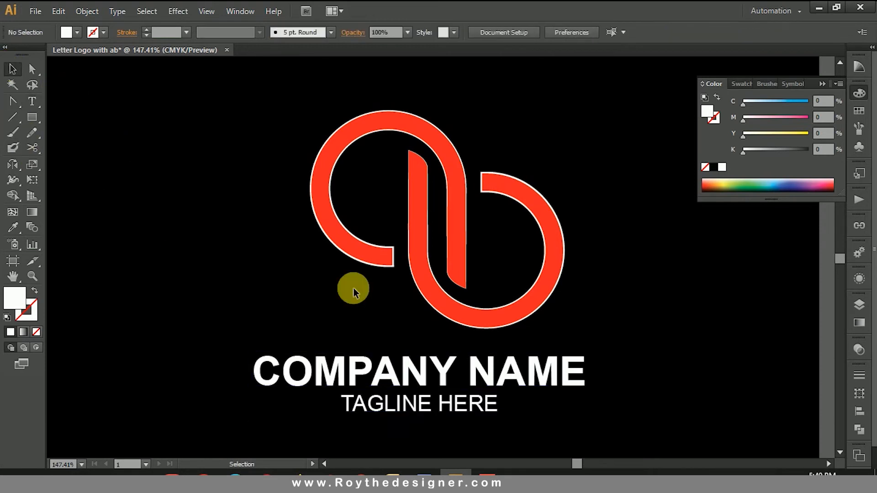
Select both interlocked letter shapes and group them into one object
left_click(525, 381)
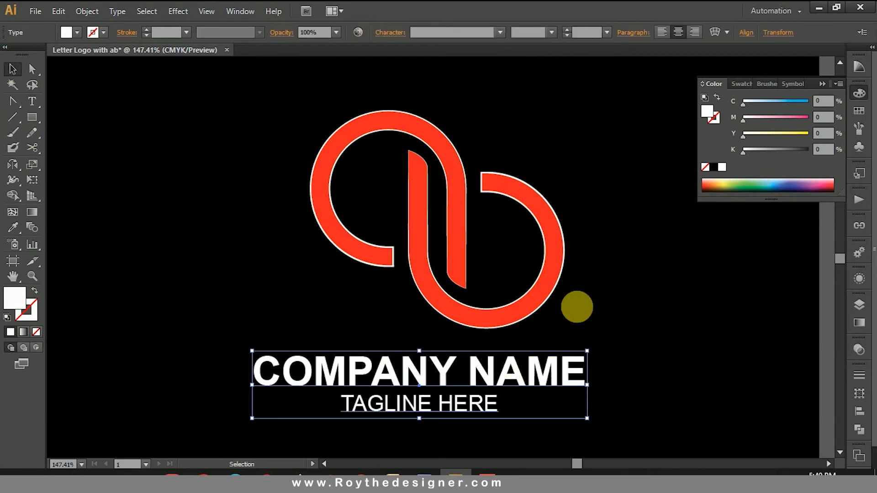
left_click_drag(618, 245, 398, 165)
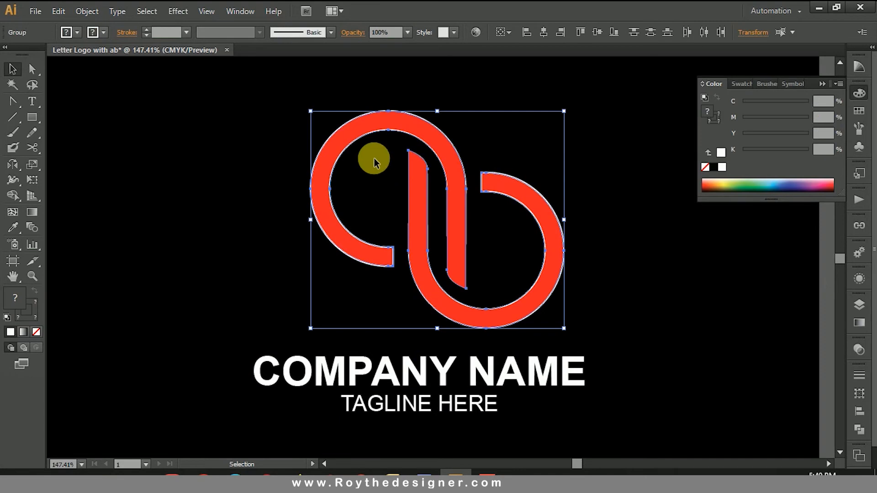
left_click(87, 11)
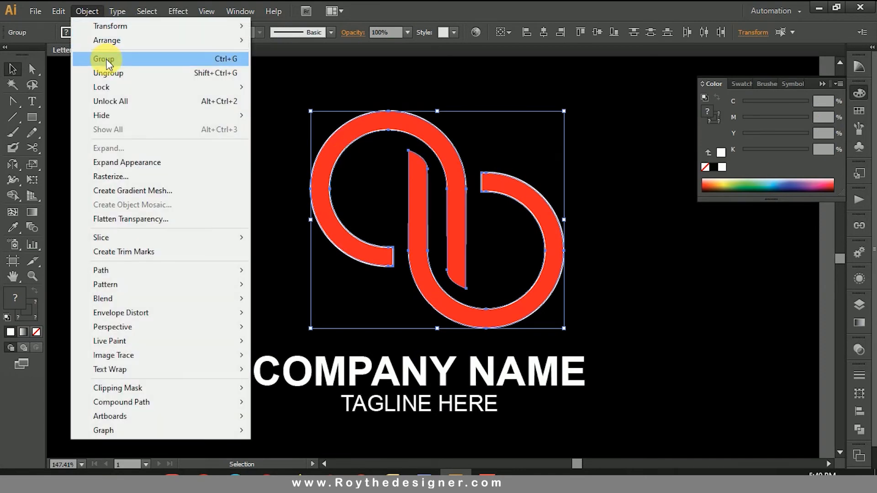
left_click(103, 59)
Align the letter mark and the text block to each other by their horizontal centers, and deselect them
left_click(509, 370, "shift")
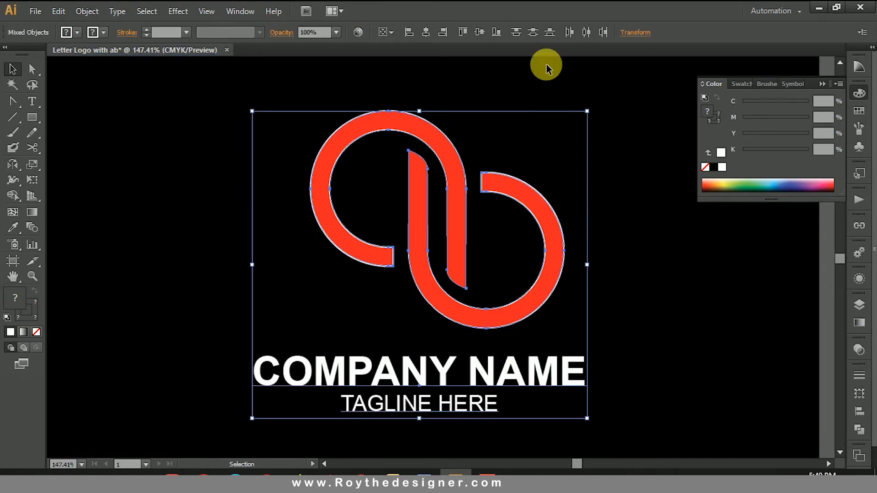
left_click(426, 32)
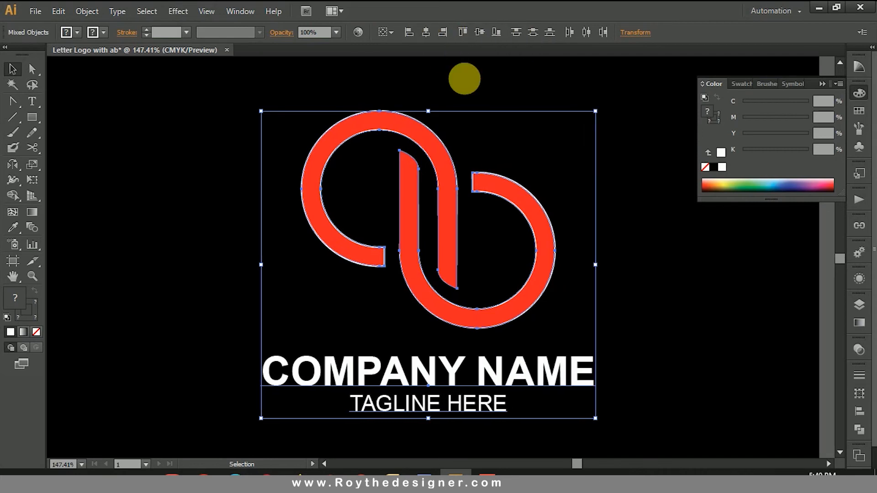
left_click(653, 268)
Draw a thin white bar left of TAGLINE HERE and place a copy of it level on the tagline's right side
scroll(589, 311, "down", 1)
left_click(537, 346)
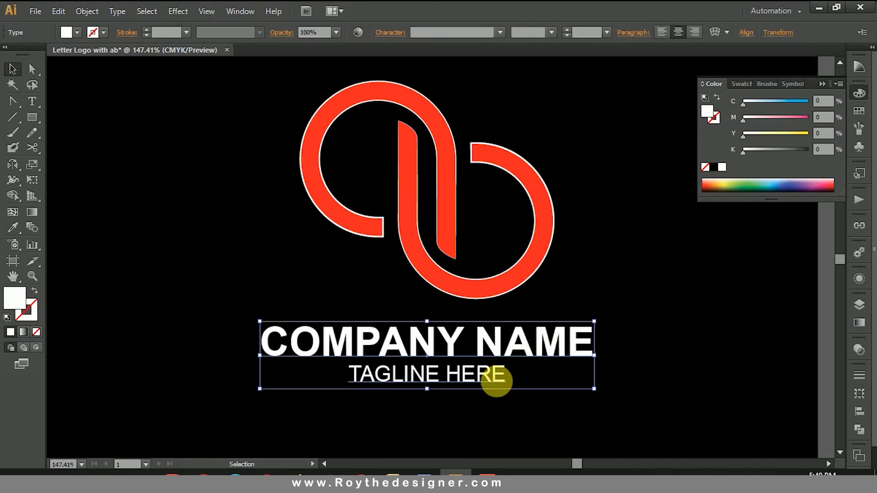
left_click(546, 378)
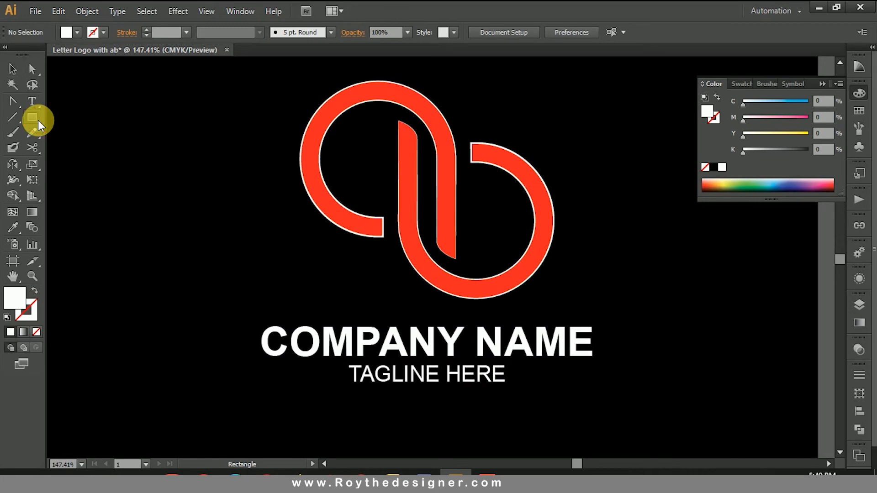
left_click_drag(267, 370, 345, 378)
left_click(12, 68)
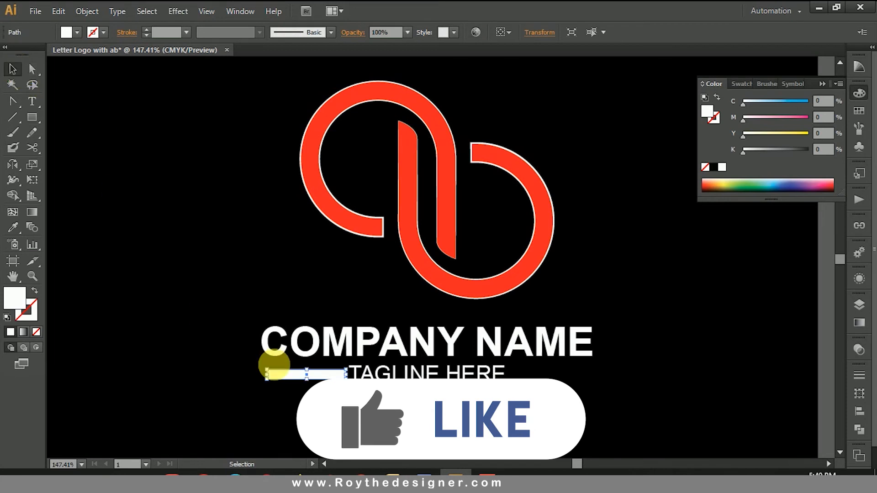
left_click_drag(336, 375, 577, 386)
left_click(659, 385)
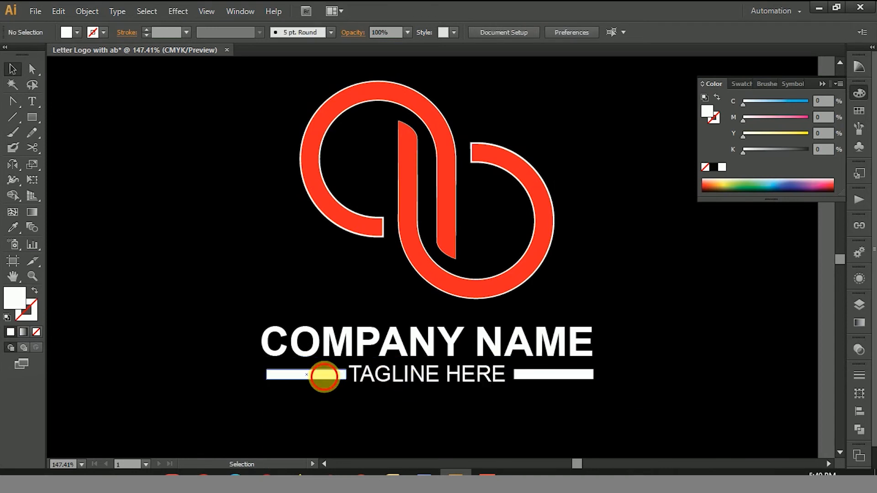
Recolor the COMPANY NAME line to red matching the letter mark, leaving the tagline white, and deselect the text
left_click(323, 375)
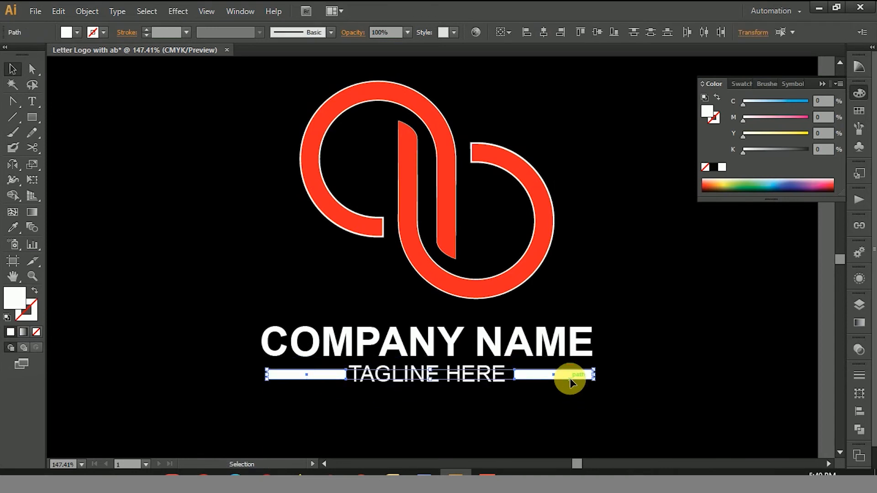
left_click(518, 349)
triple_click(520, 352)
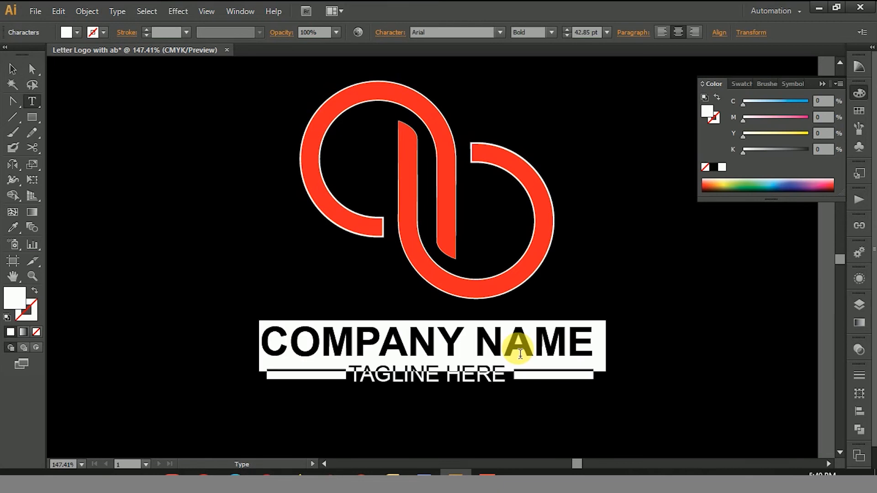
left_click_drag(804, 135, 820, 128)
left_click(12, 68)
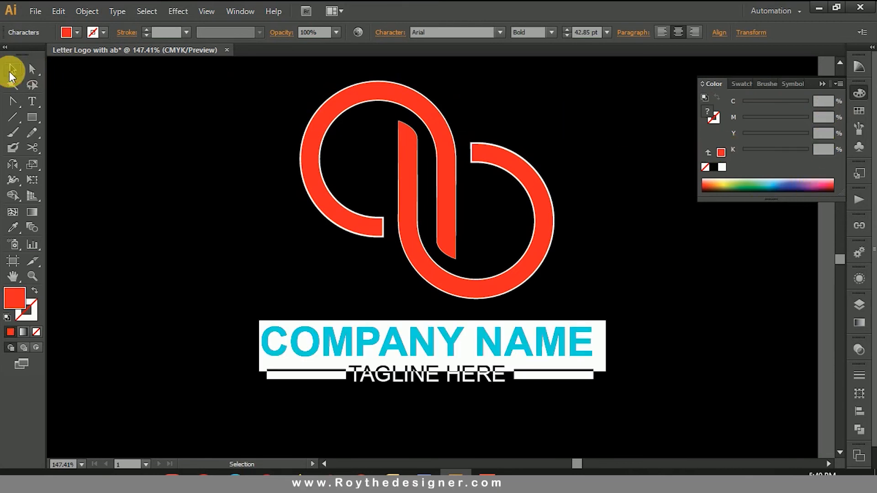
left_click(228, 207)
Scale the letter mark down proportionally about its center line and move it straight down to just above COMPANY NAME
left_click(496, 374)
left_click(500, 360)
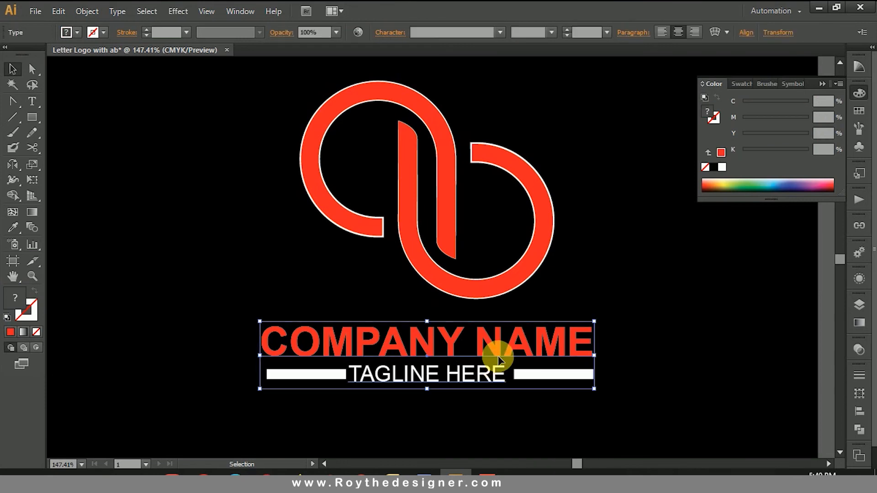
left_click(610, 347)
left_click_drag(594, 417, 397, 351)
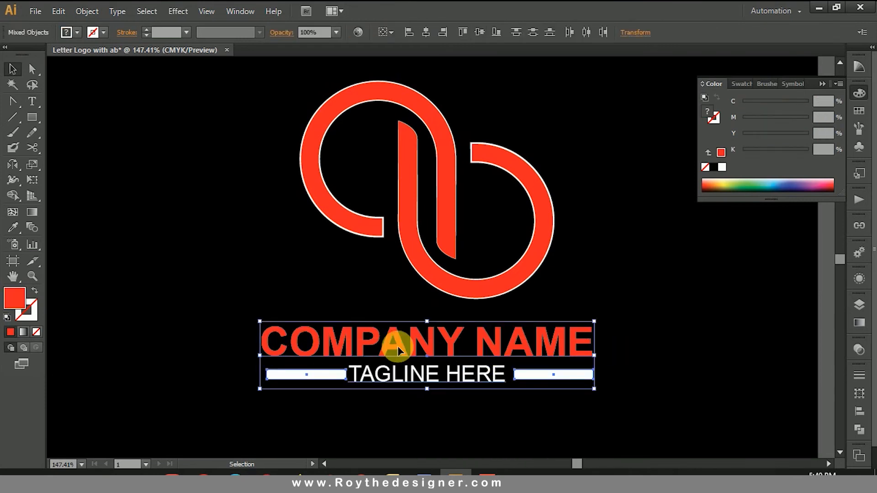
left_click(498, 284)
left_click_drag(427, 82, 433, 129)
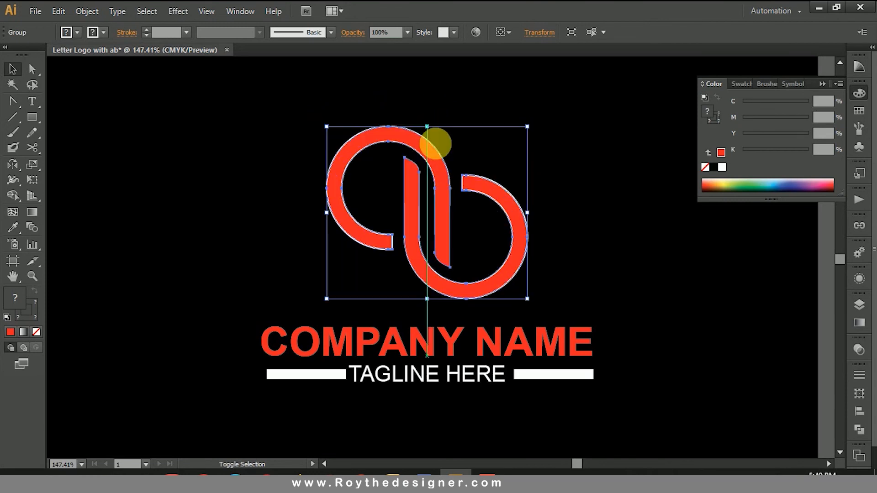
left_click_drag(448, 221, 448, 240)
left_click(602, 248)
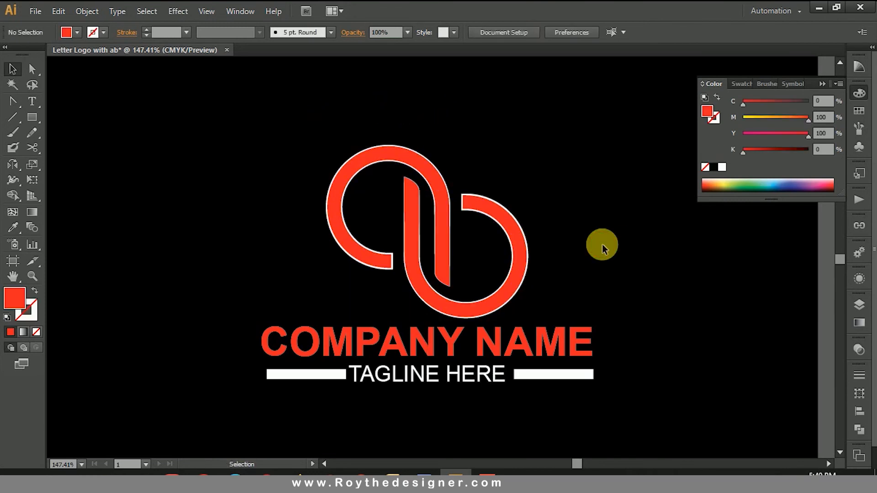
Recolor both white bars flanking TAGLINE HERE to gray with 75% black and deselect them
left_click(471, 367)
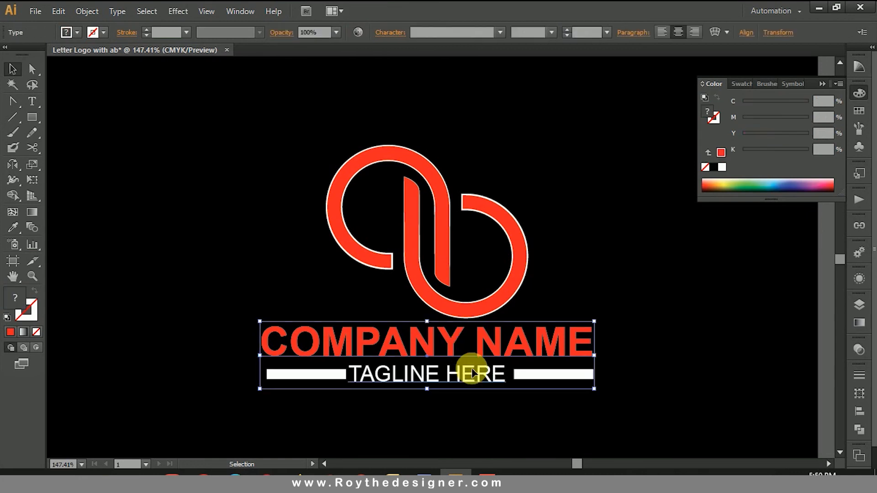
left_click(541, 397)
left_click(550, 375)
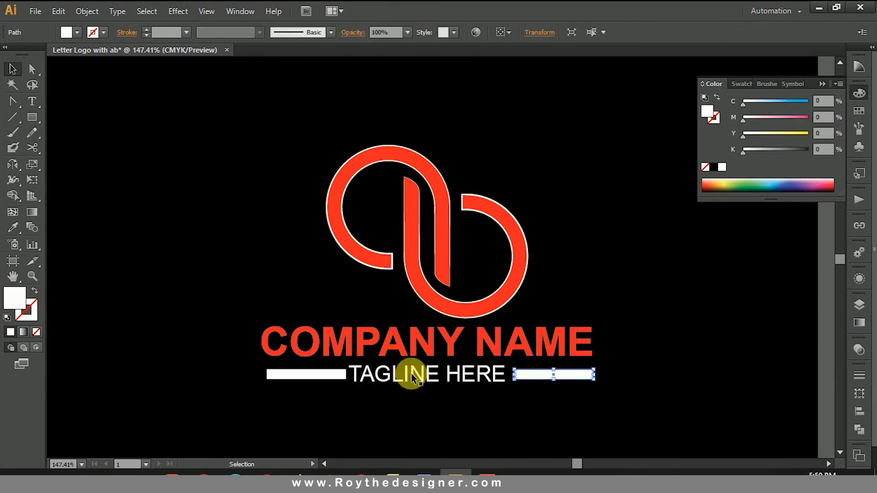
left_click(315, 374, "shift")
left_click(384, 379, "shift")
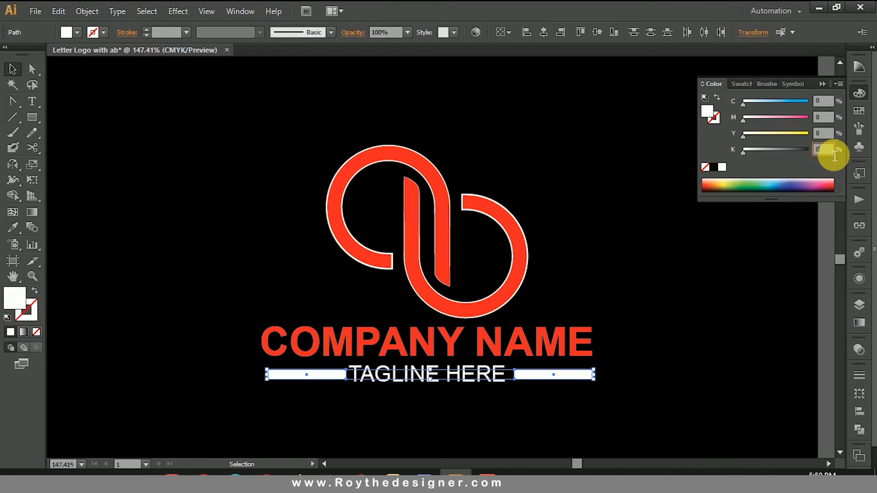
left_click(833, 150)
type("75")
key("Return")
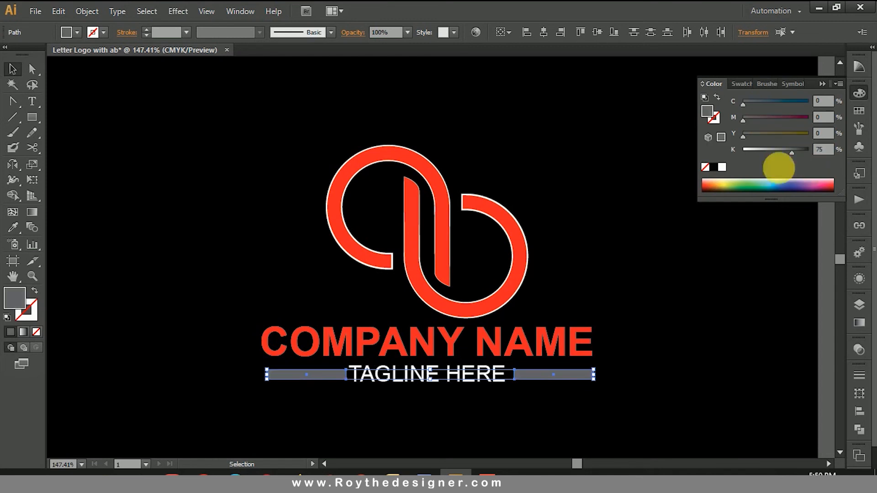
left_click(720, 256)
Recolor the TAGLINE HERE text, trying 80% black before settling on 25% black, and deselect it
left_click(448, 365)
double_click(448, 365)
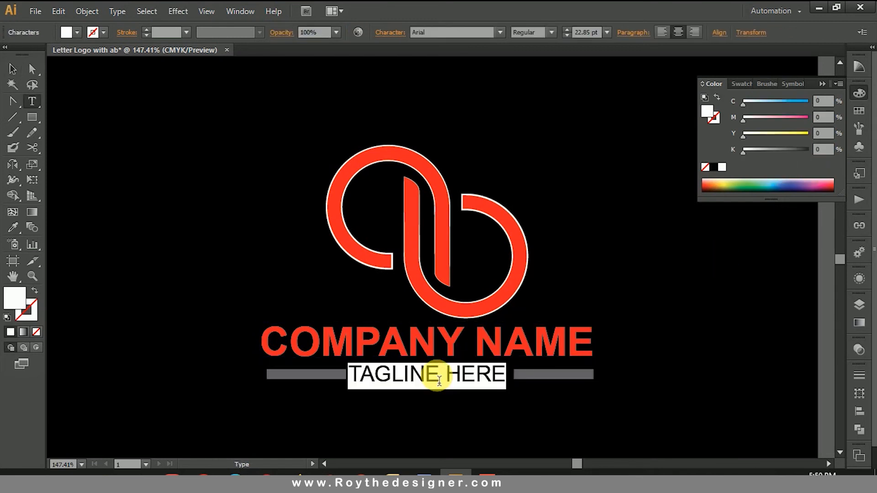
left_click(827, 151)
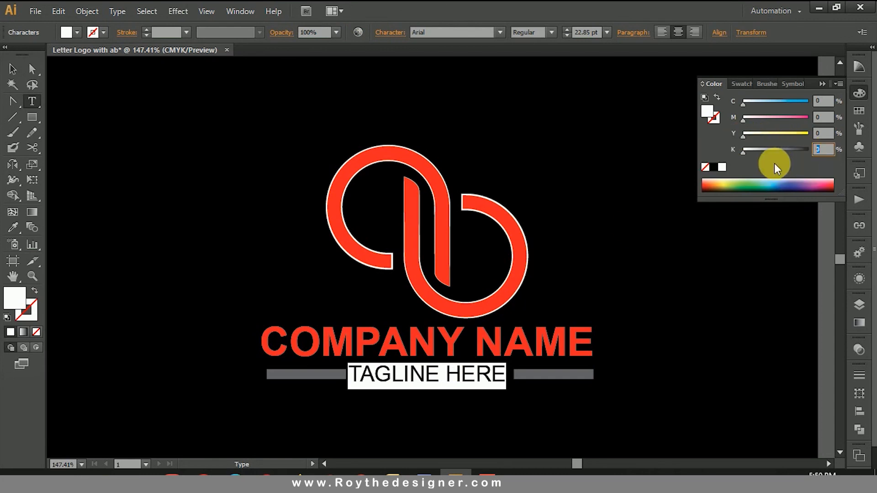
type("80")
key("Return")
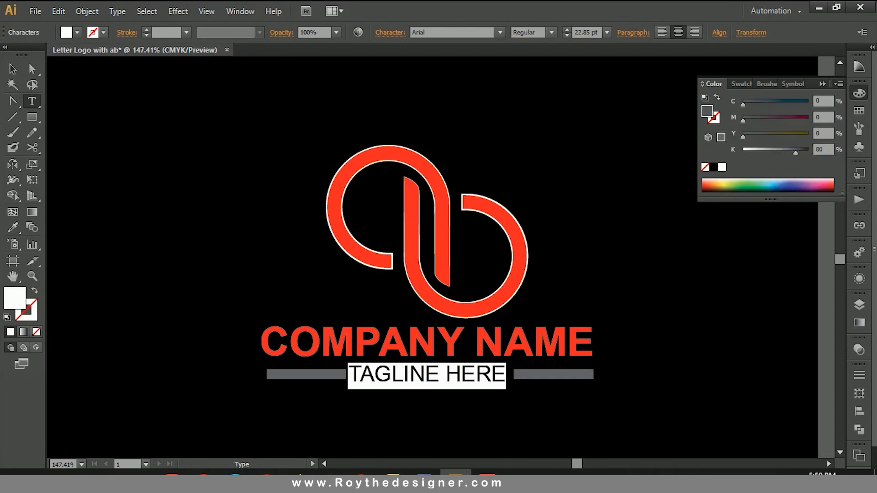
left_click(824, 150)
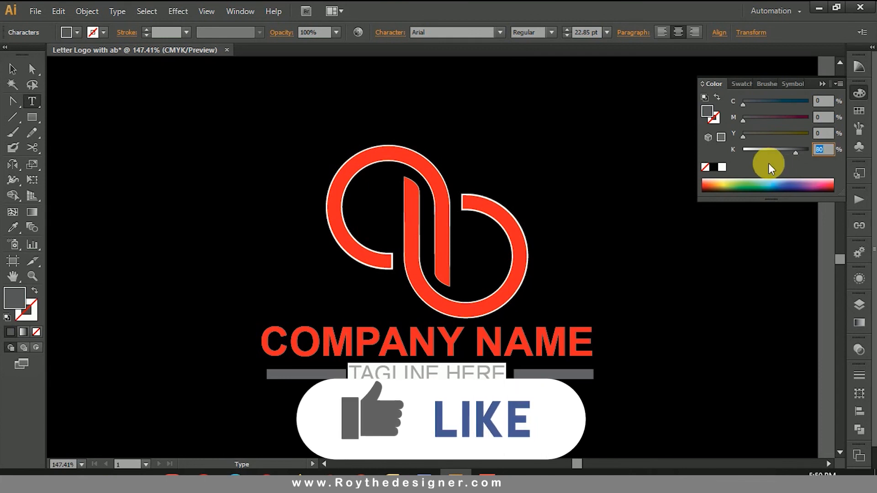
type("25")
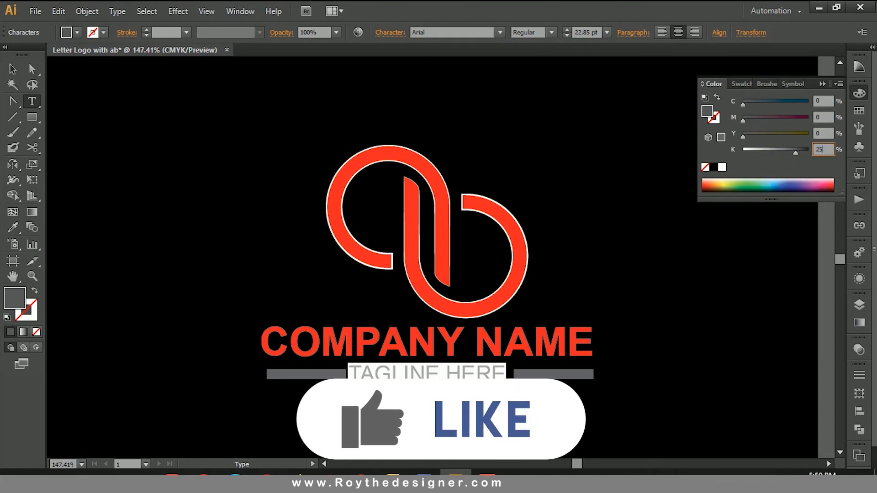
key("Return")
left_click(18, 71)
left_click(319, 137)
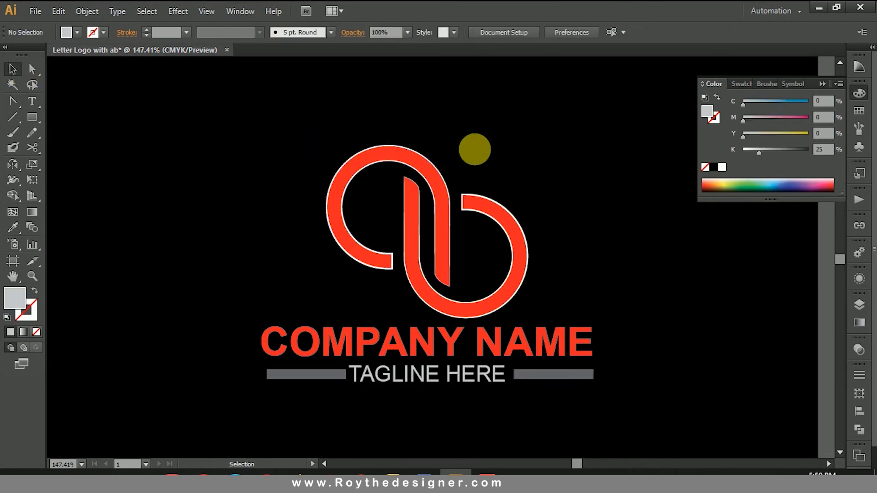
Move the complete logo with its text and bars straight up to the middle of the artboard and deselect it
key("ctrl+1")
left_click_drag(539, 173, 320, 361)
left_click_drag(453, 307, 454, 255)
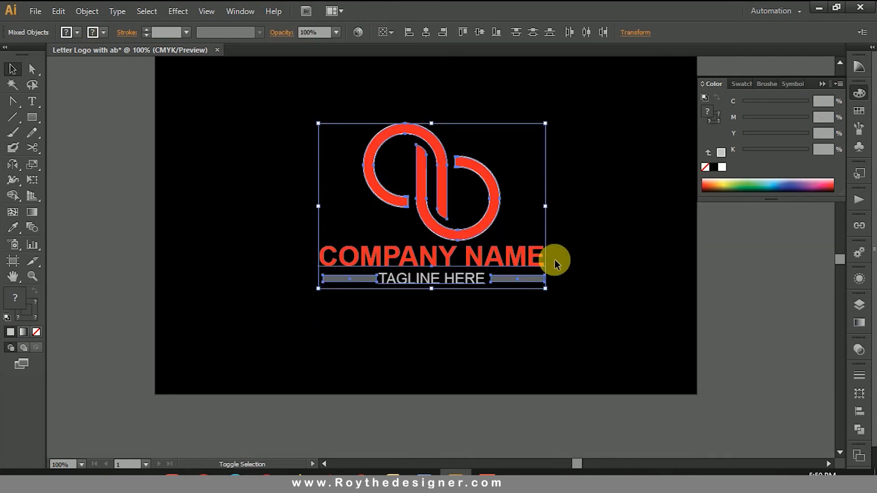
left_click(558, 258)
Zoom in on the finished logo and hide the color controls to examine the whole design
left_click_drag(574, 243, 581, 262)
left_click_drag(582, 199, 581, 224)
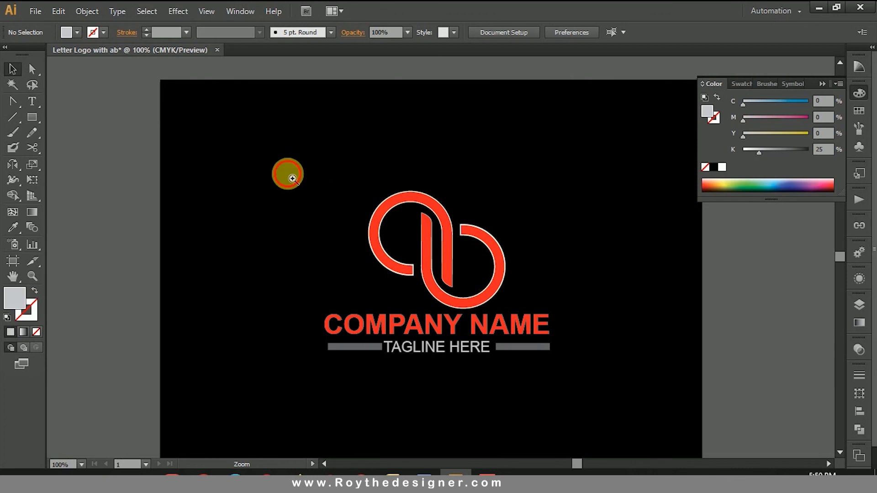
left_click_drag(290, 176, 577, 378)
left_click(683, 338)
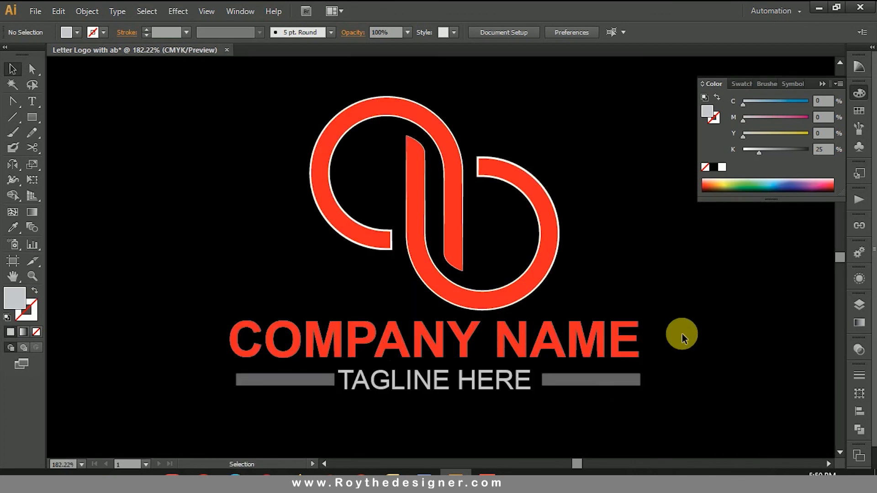
left_click(859, 94)
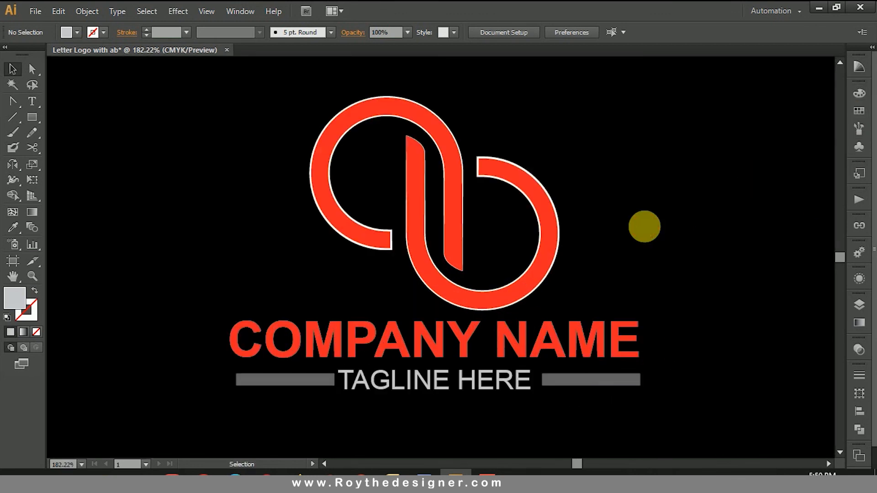